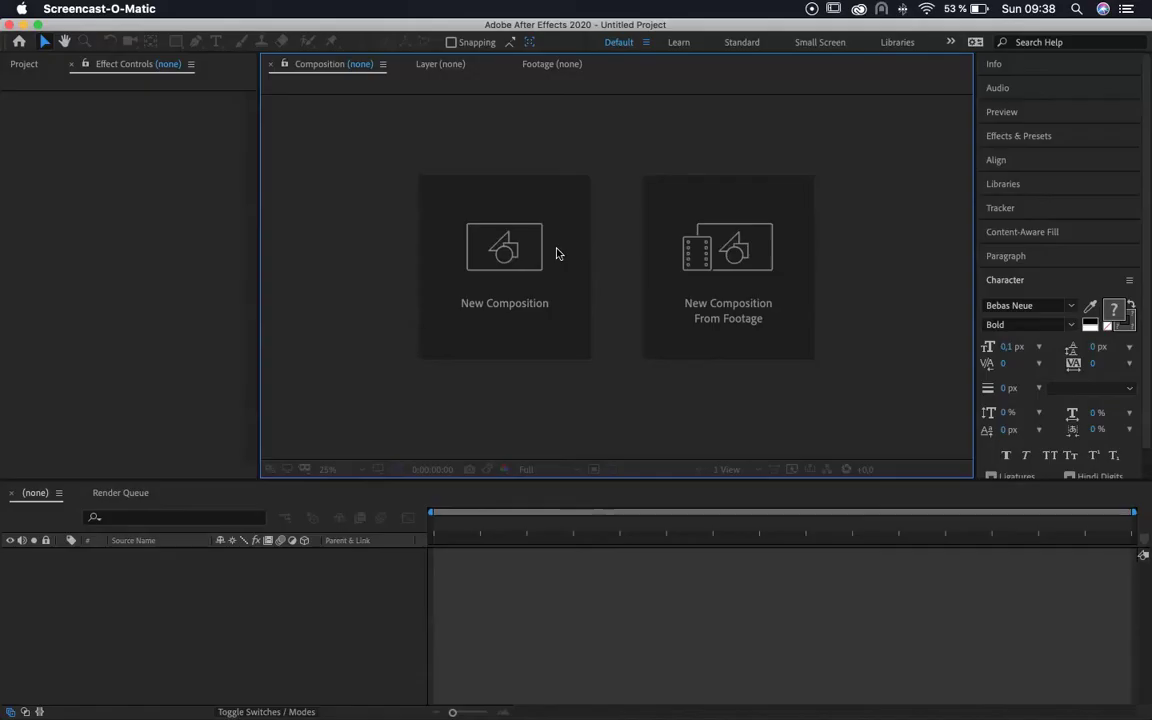
Import Beach.mp4 from the footage folder and create a new composition from the clip
{"action": "left_click", "coordinate": [158, 126]}
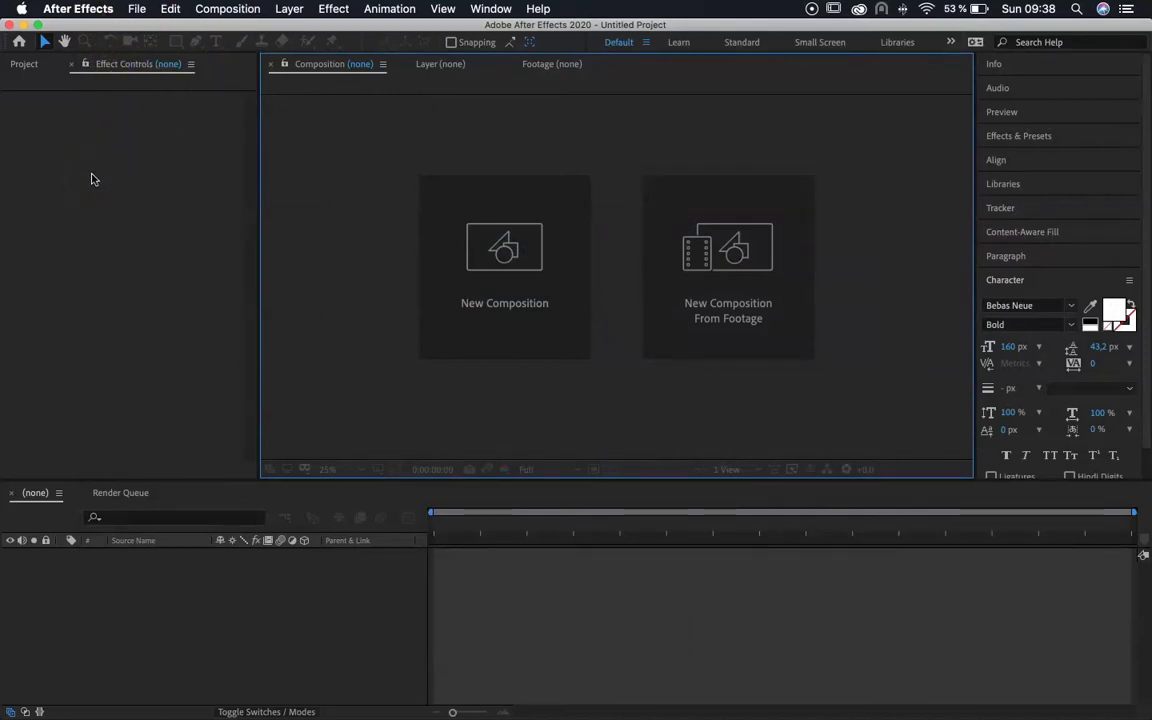
{"action": "left_click", "coordinate": [136, 9]}
{"action": "mouse_move", "coordinate": [306, 220]}
{"action": "left_click", "coordinate": [368, 218]}
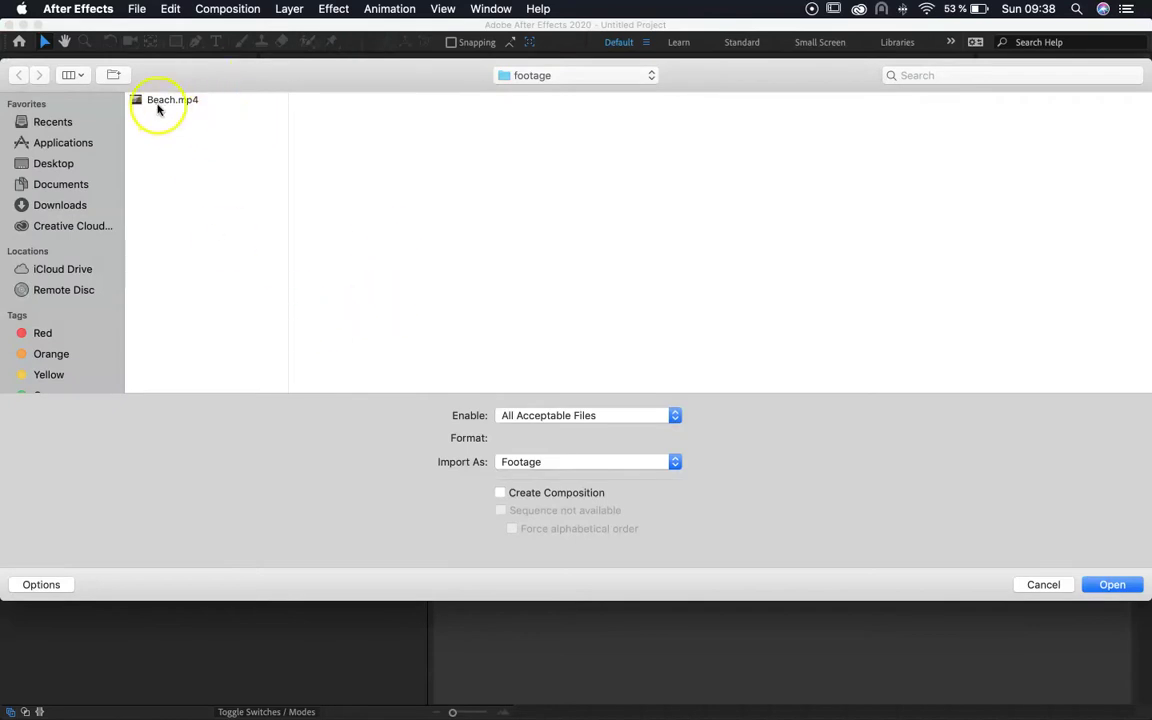
{"action": "left_click", "coordinate": [167, 101]}
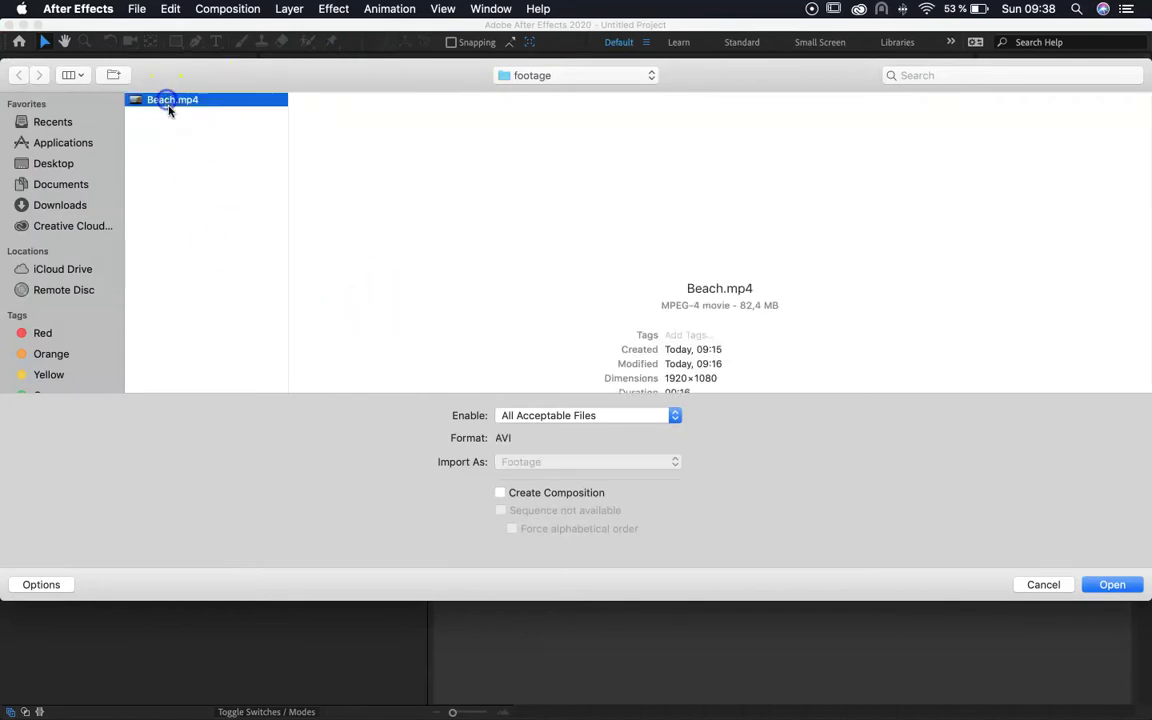
{"action": "left_click", "coordinate": [1124, 591]}
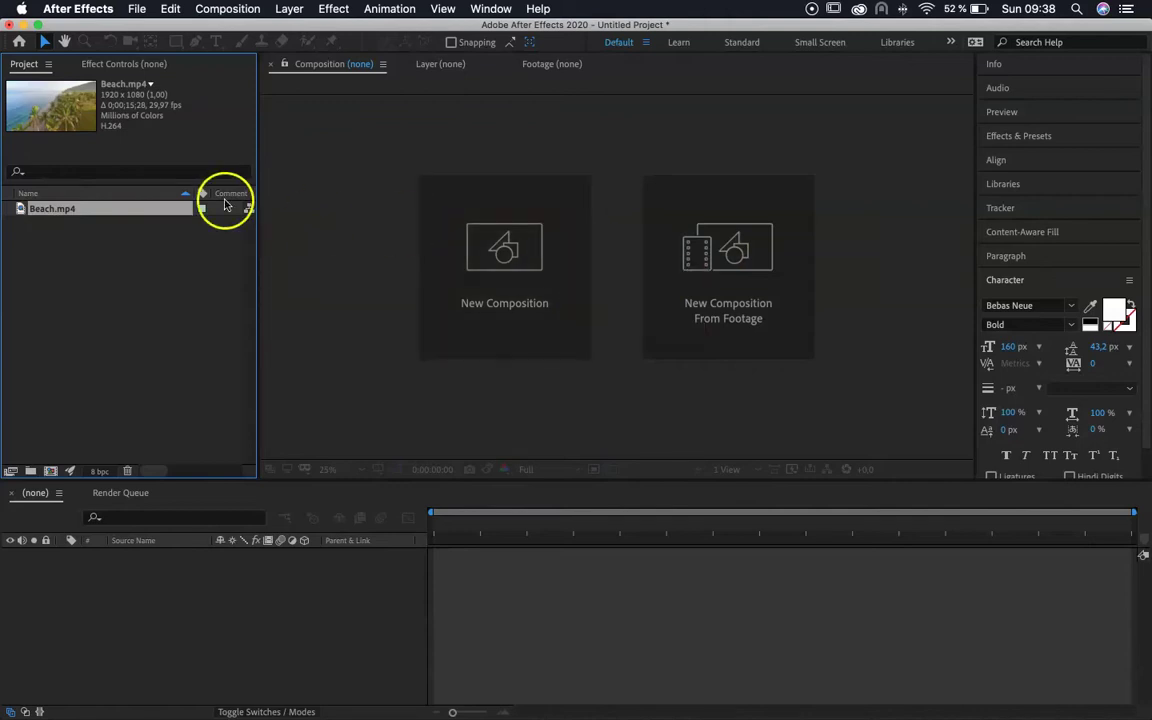
{"action": "left_click_drag", "start_coordinate": [58, 209], "coordinate": [140, 577]}
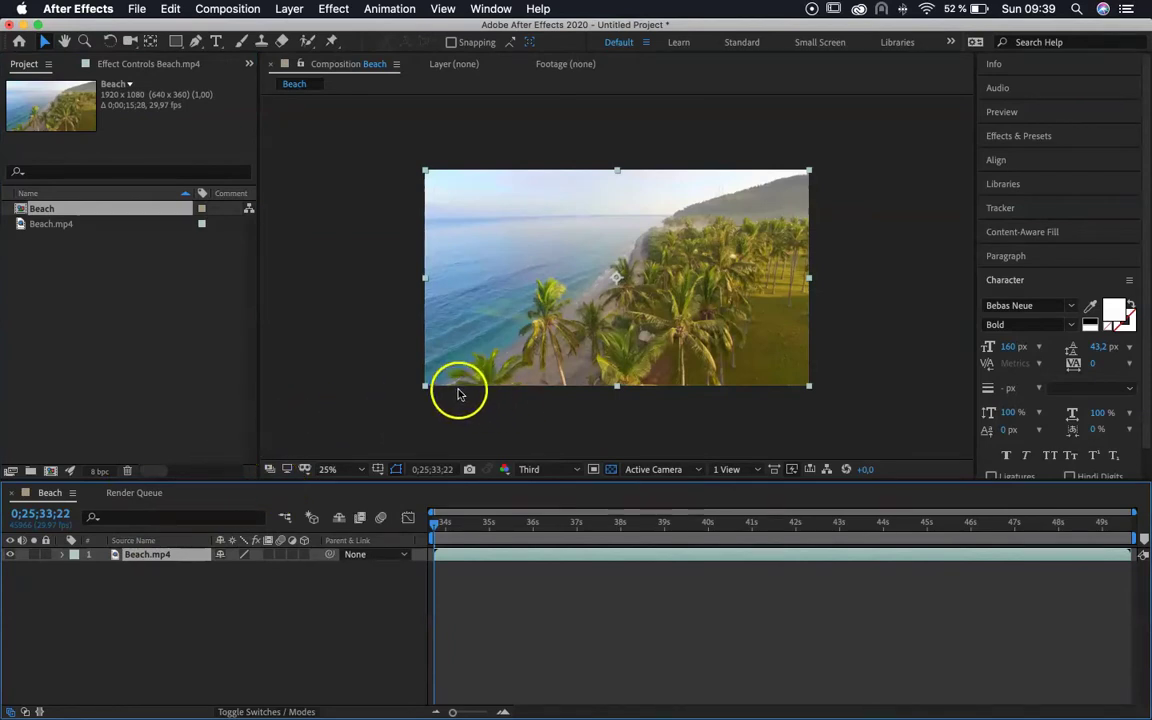
Play the first seconds of the beach footage to review the shot, and return the playhead to the start
{"action": "key", "text": "z"}
{"action": "left_click", "coordinate": [606, 337]}
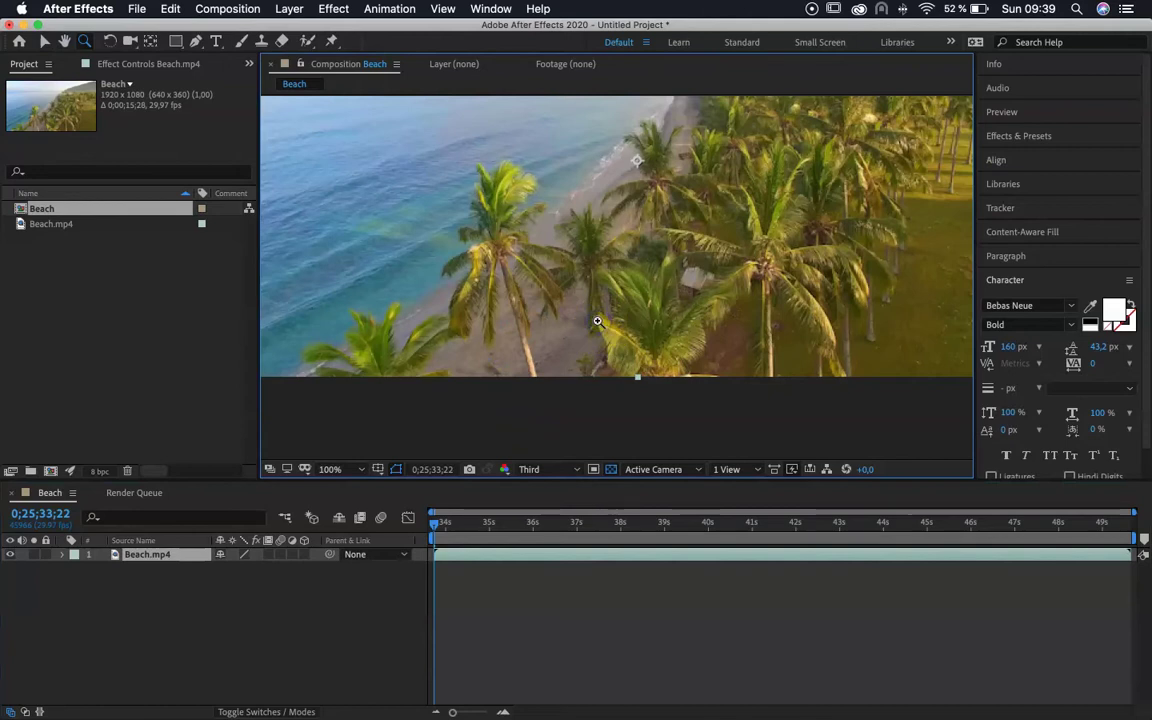
{"action": "left_click", "coordinate": [597, 321], "text": "alt"}
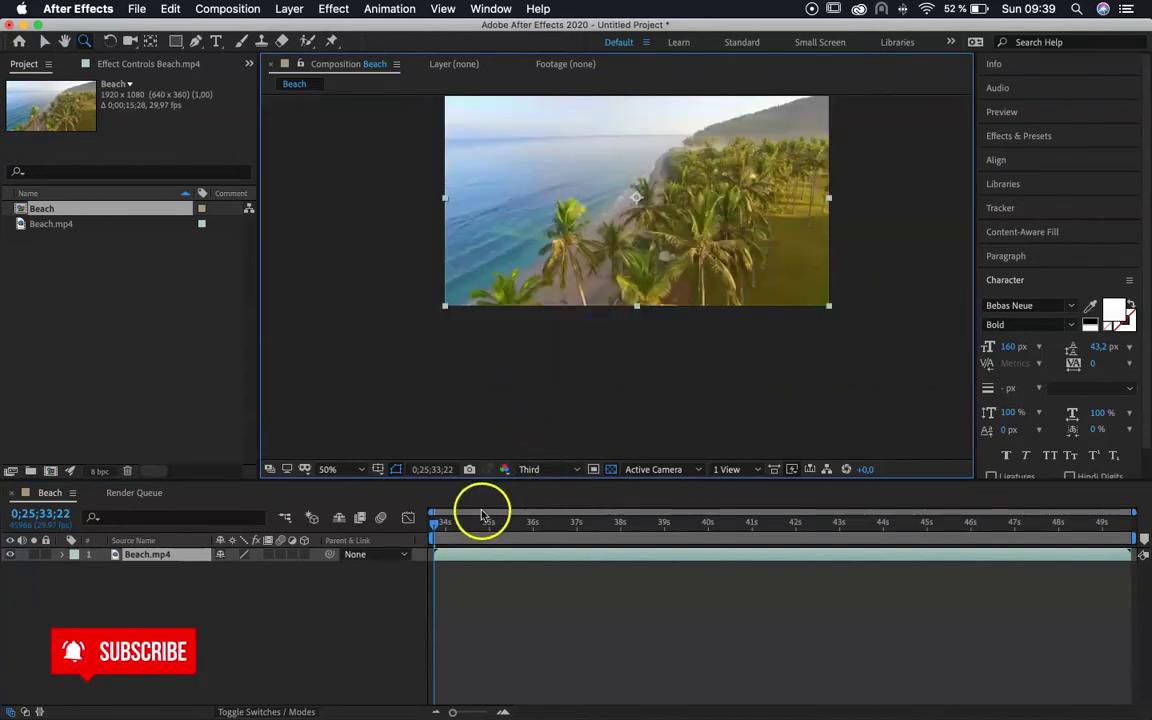
{"action": "key", "text": "space"}
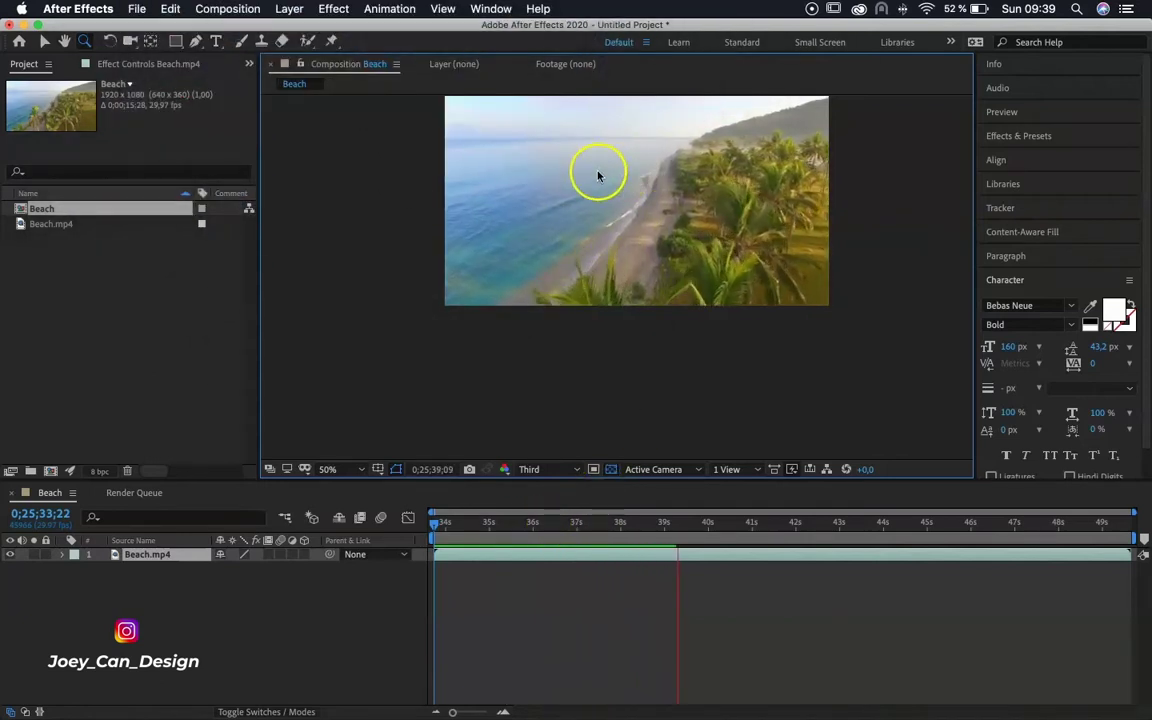
{"action": "key", "text": "space"}
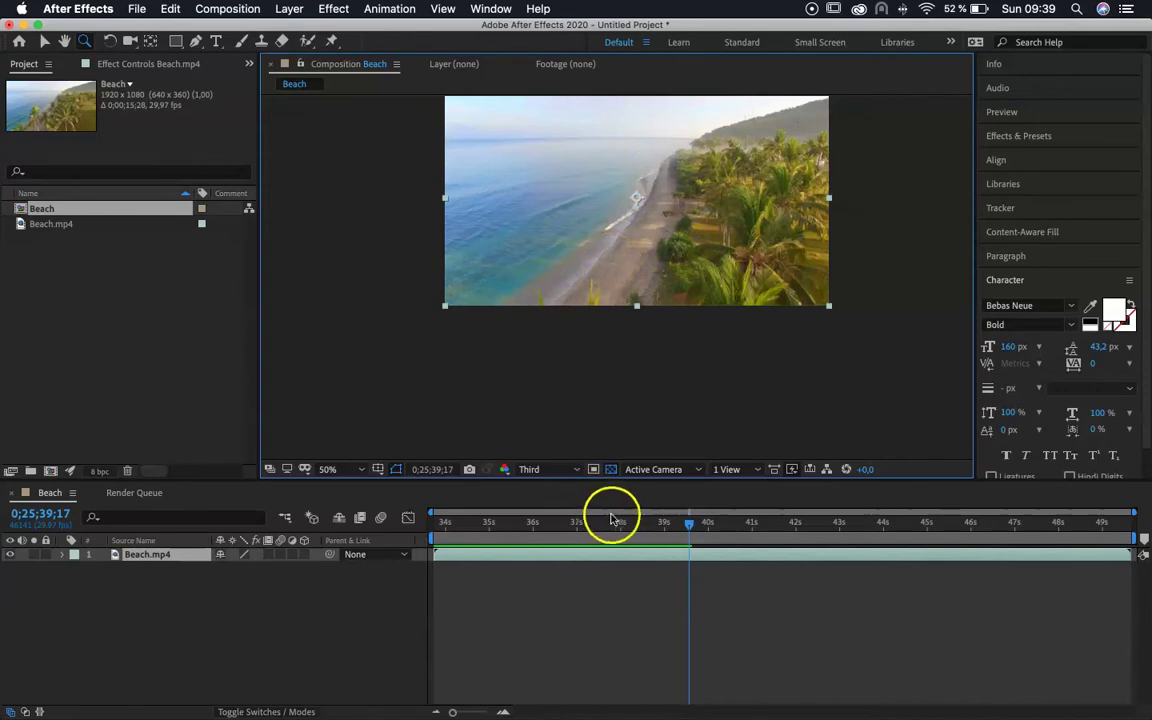
{"action": "left_click", "coordinate": [437, 522]}
{"action": "left_click_drag", "start_coordinate": [437, 522], "coordinate": [433, 522]}
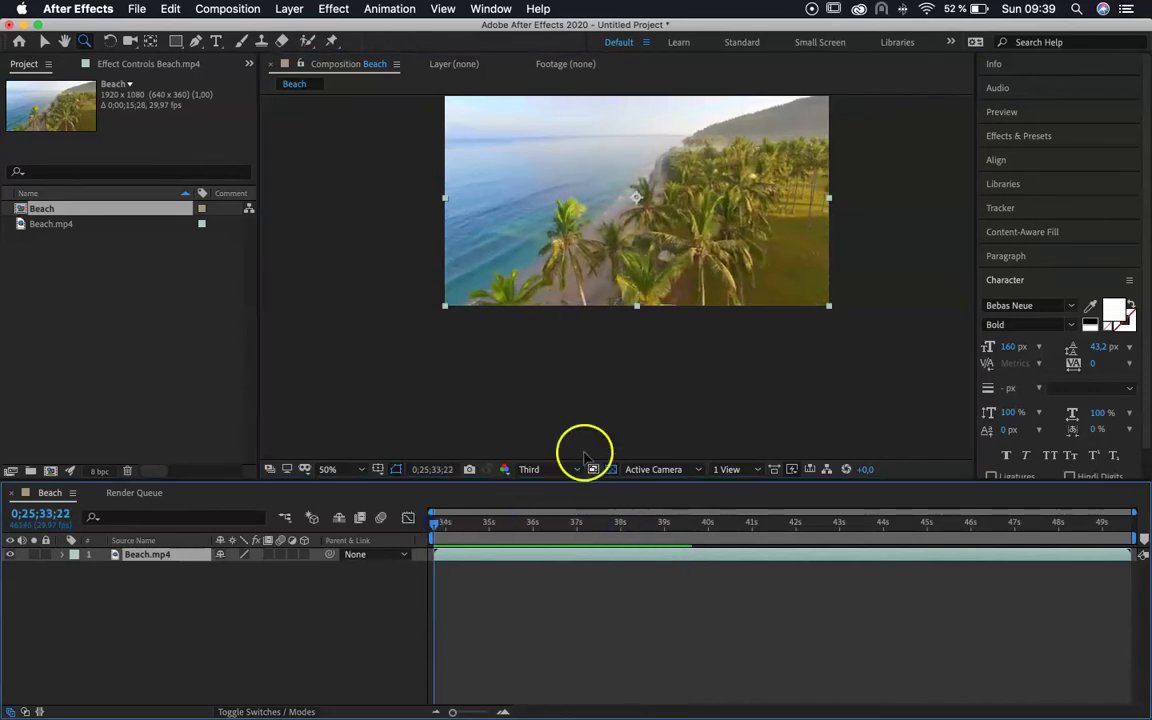
Find the 3D Camera Tracker effect and apply it to the Beach.mp4 clip
{"action": "left_click", "coordinate": [1073, 143]}
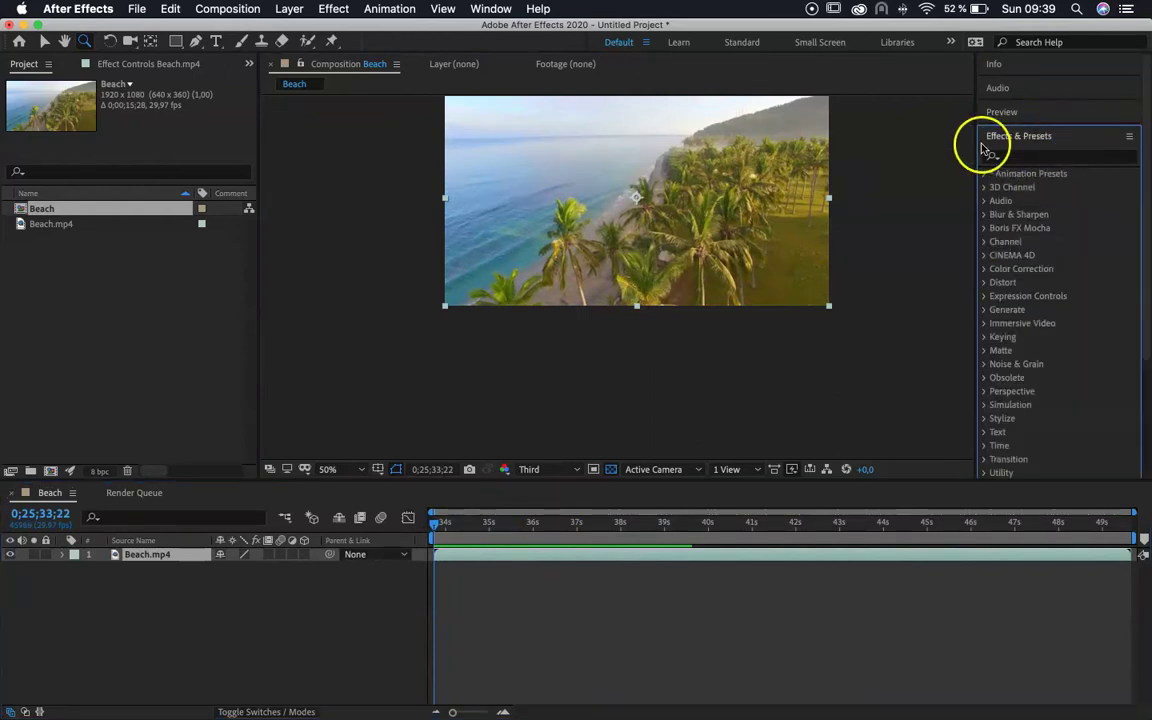
{"action": "left_click", "coordinate": [1030, 160]}
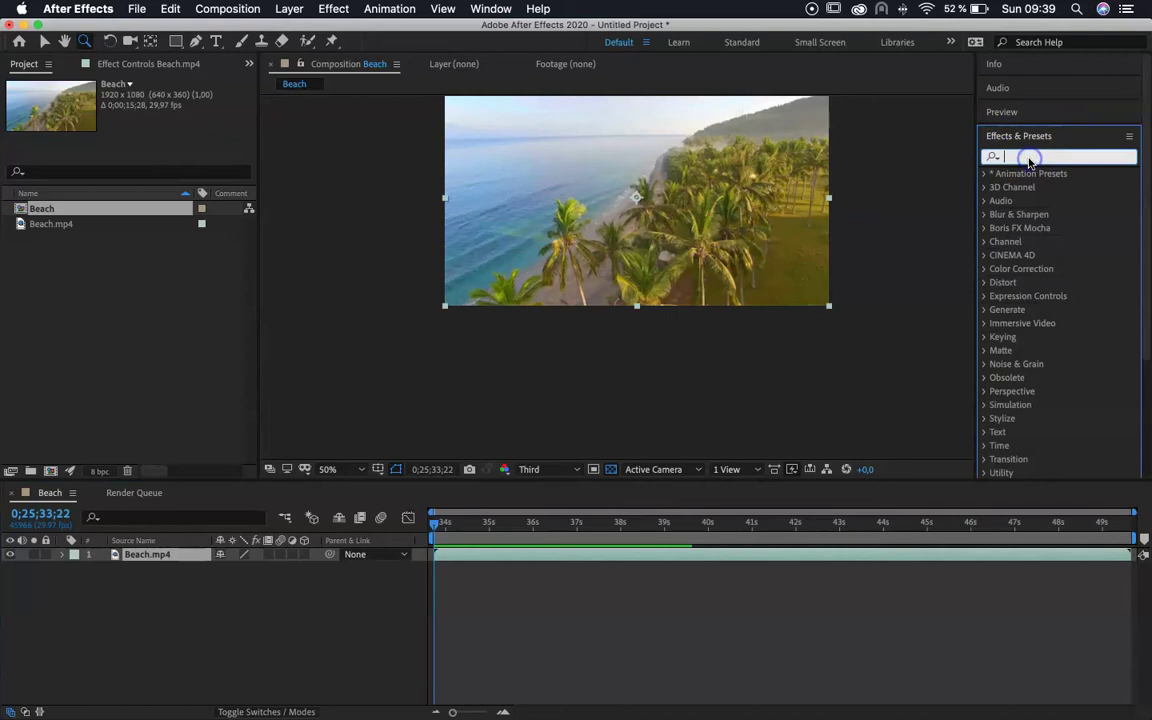
{"action": "type", "text": "3d cam"}
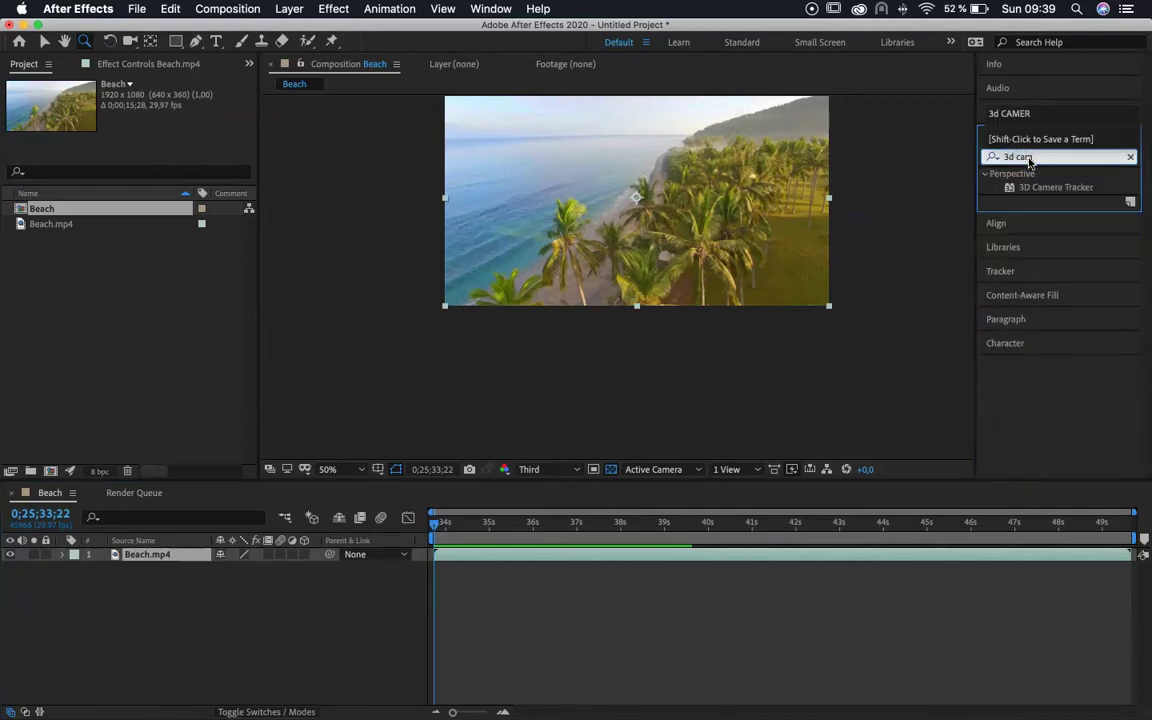
{"action": "left_click", "coordinate": [1065, 193]}
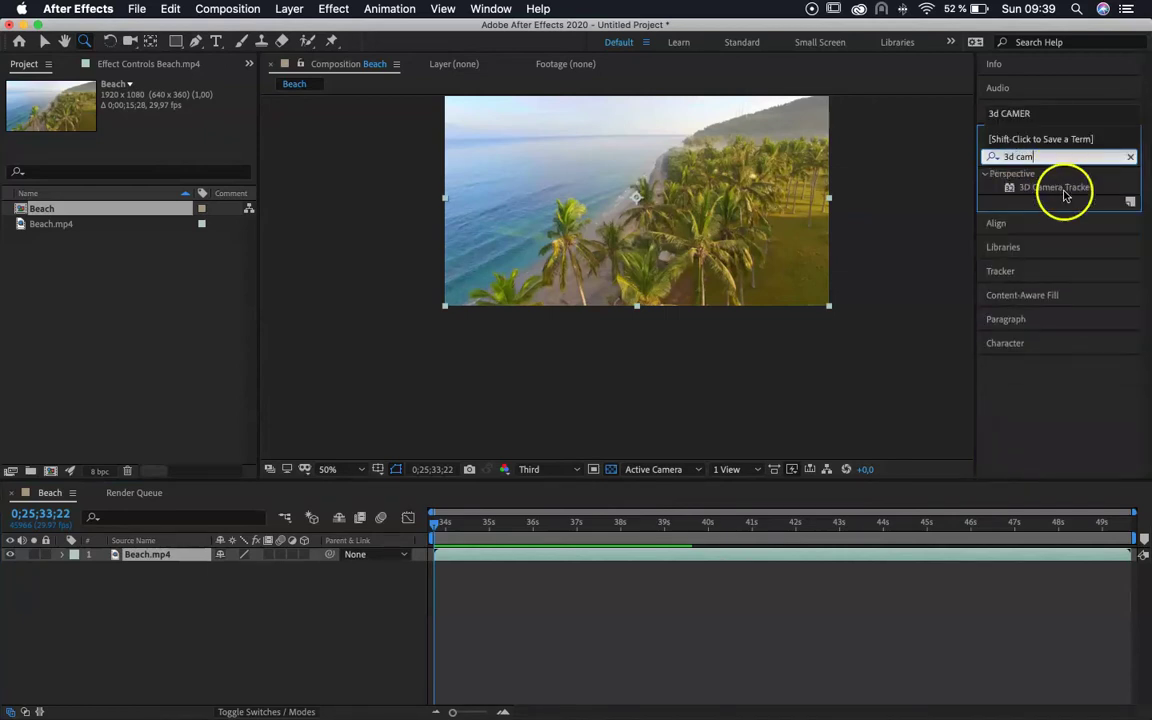
{"action": "left_click", "coordinate": [1066, 191]}
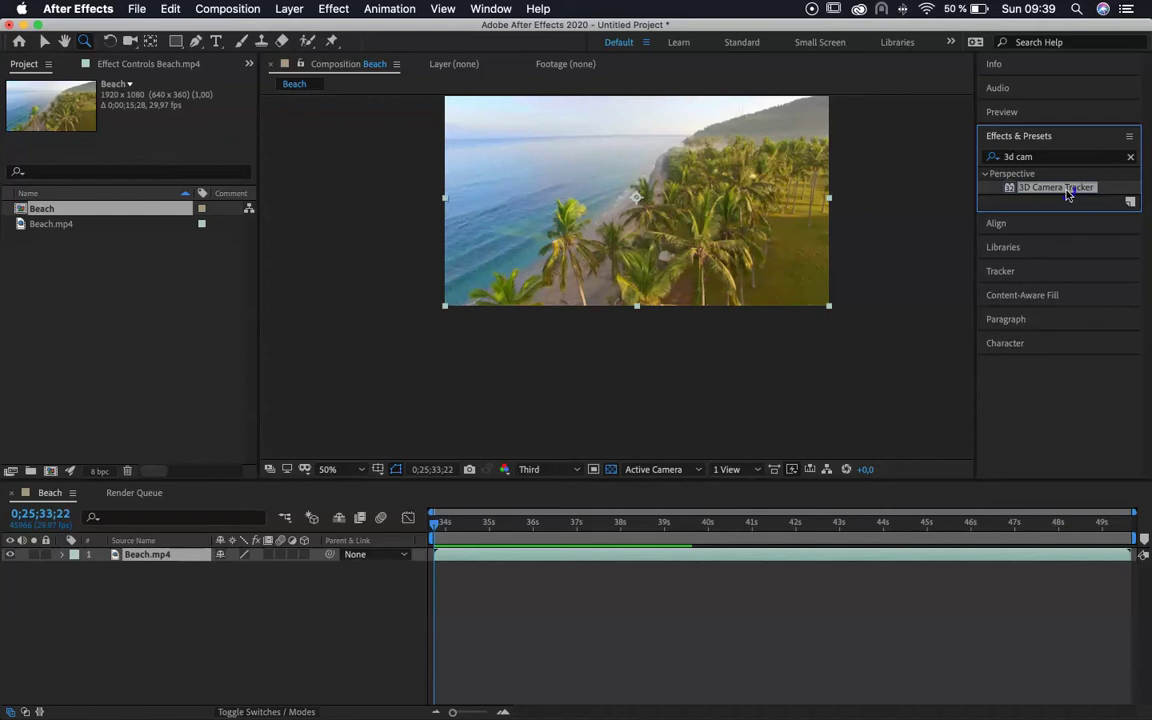
{"action": "left_click_drag", "start_coordinate": [1068, 194], "coordinate": [648, 180]}
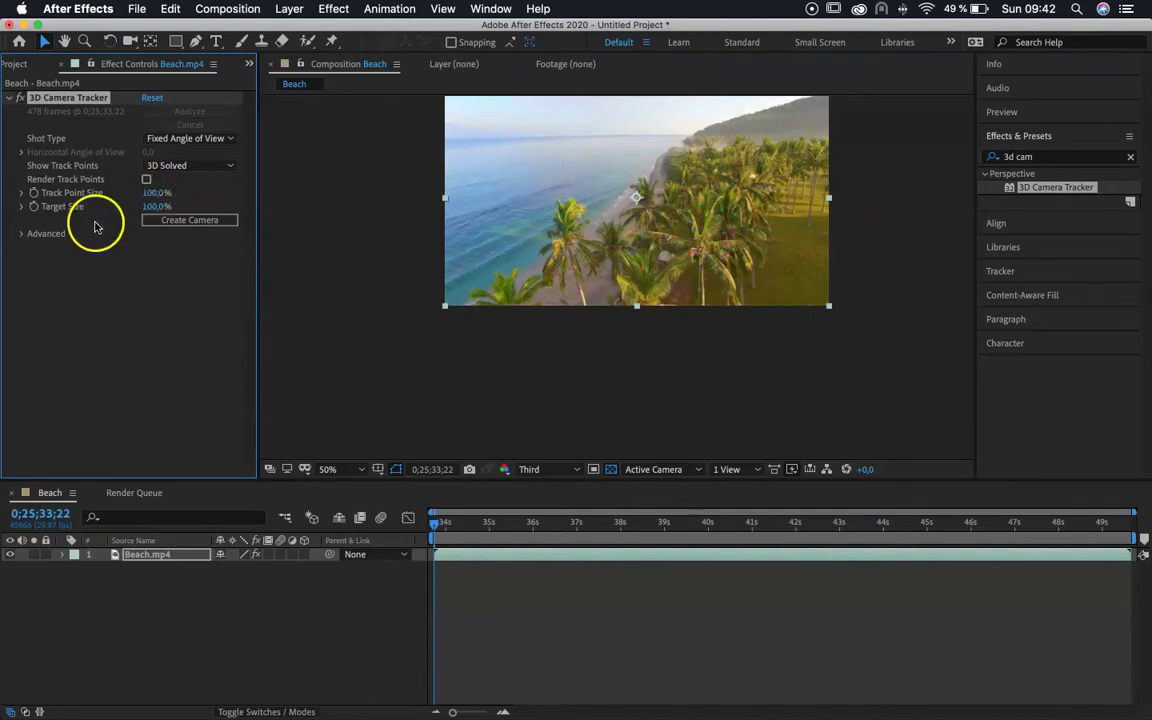
Set the 3D Camera Tracker's Track Point Size to 223% and scrub the first two seconds to inspect the track points
{"action": "left_click", "coordinate": [149, 194]}
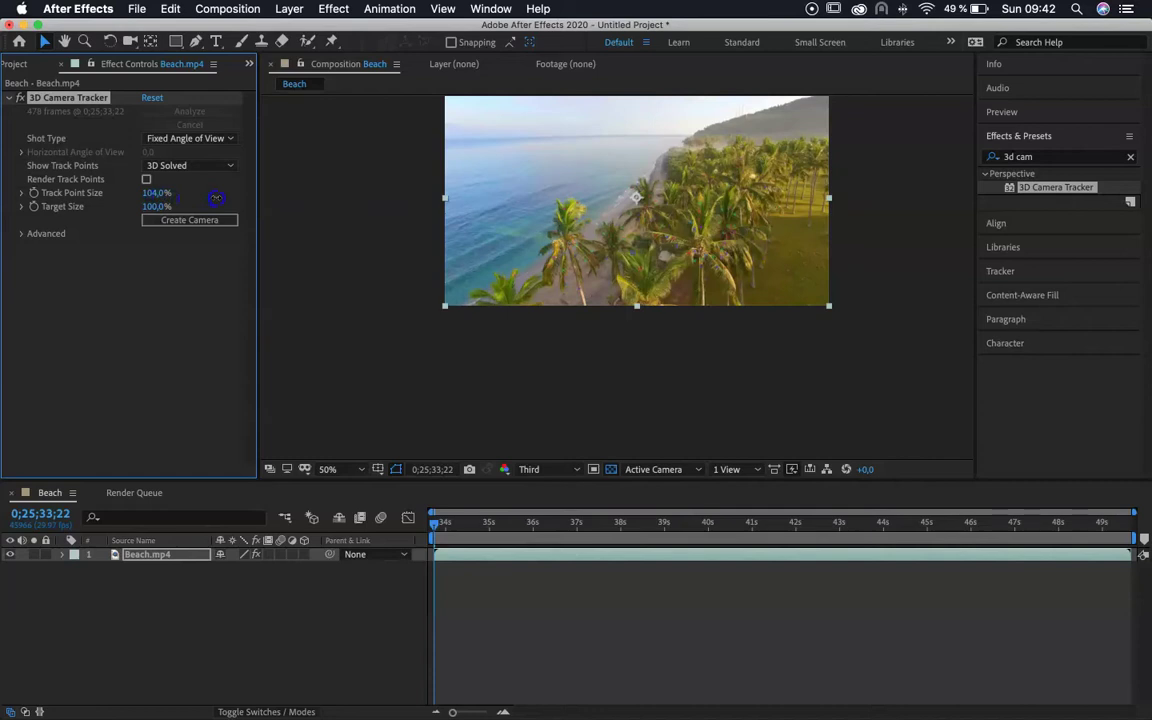
{"action": "left_click_drag", "start_coordinate": [341, 201], "coordinate": [236, 199]}
{"action": "scroll", "coordinate": [665, 210], "scroll_direction": "up", "scroll_amount": 2}
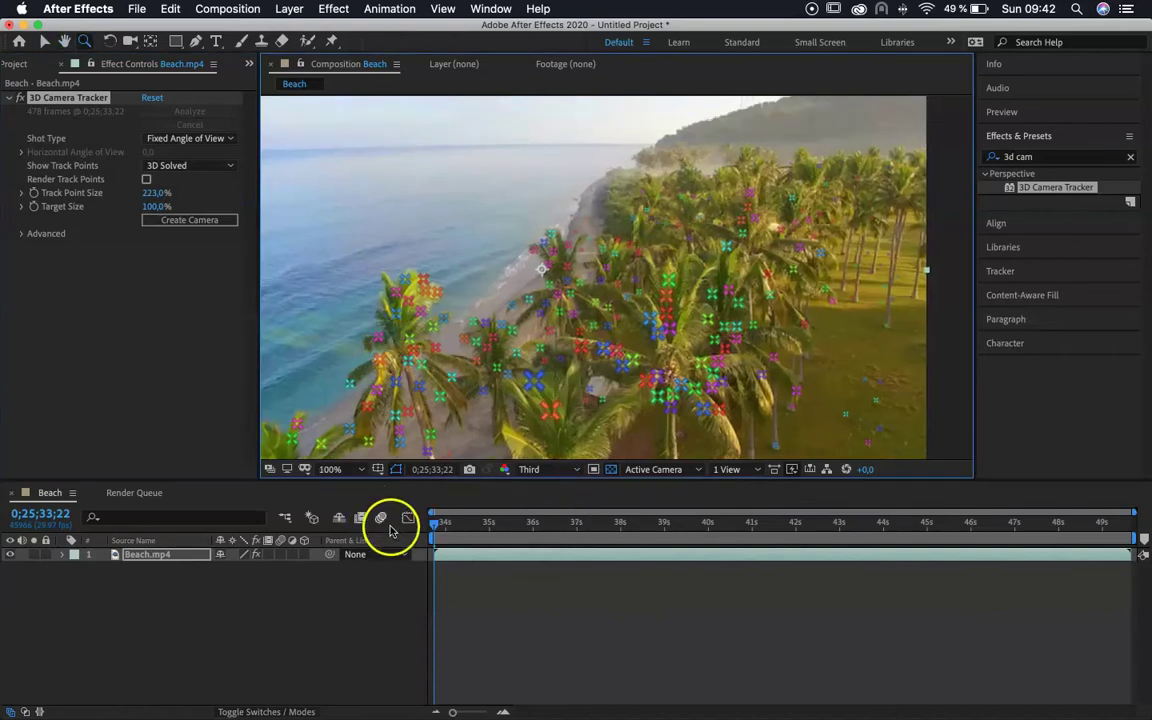
{"action": "left_click_drag", "start_coordinate": [437, 530], "coordinate": [530, 530]}
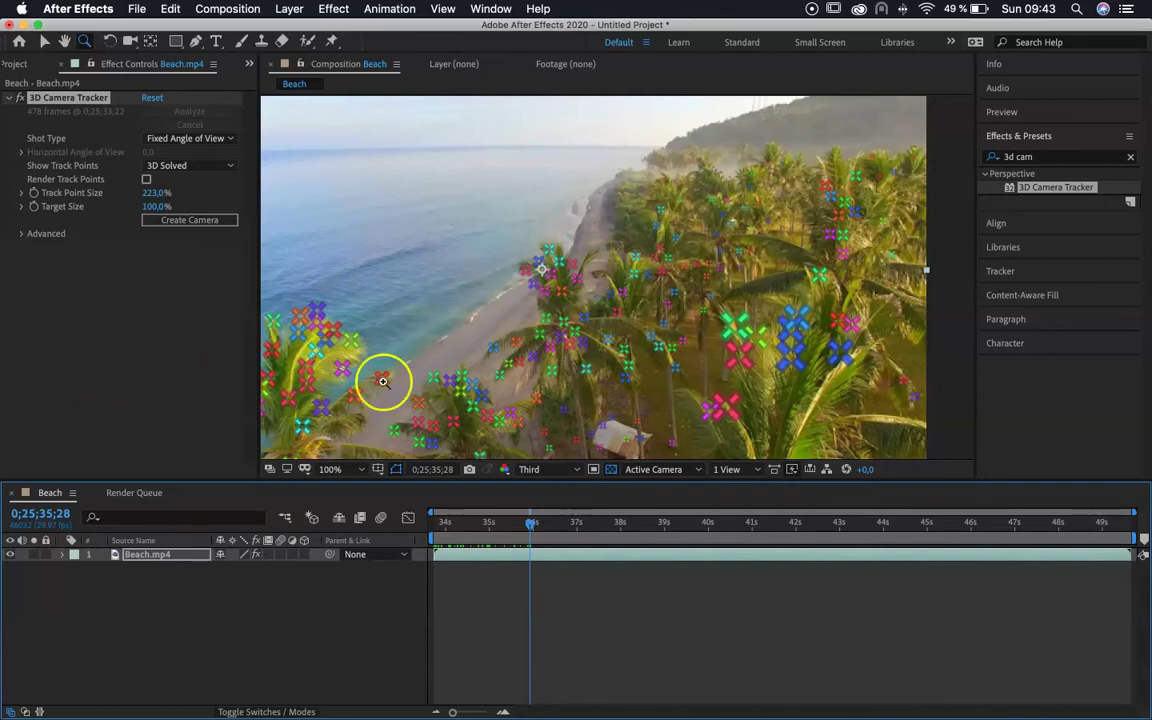
{"action": "left_click_drag", "start_coordinate": [530, 522], "coordinate": [422, 514]}
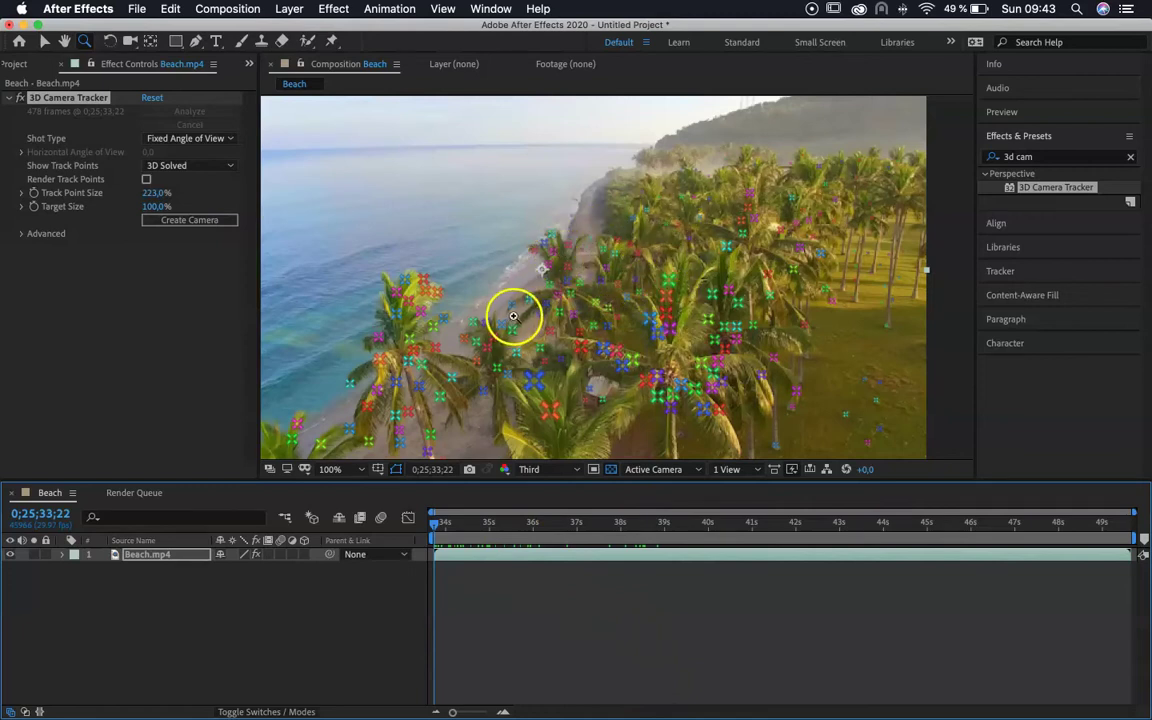
At the start of the clip, create a text and camera from the track point atop the palm beside the distant shoreline
{"action": "key", "text": "v"}
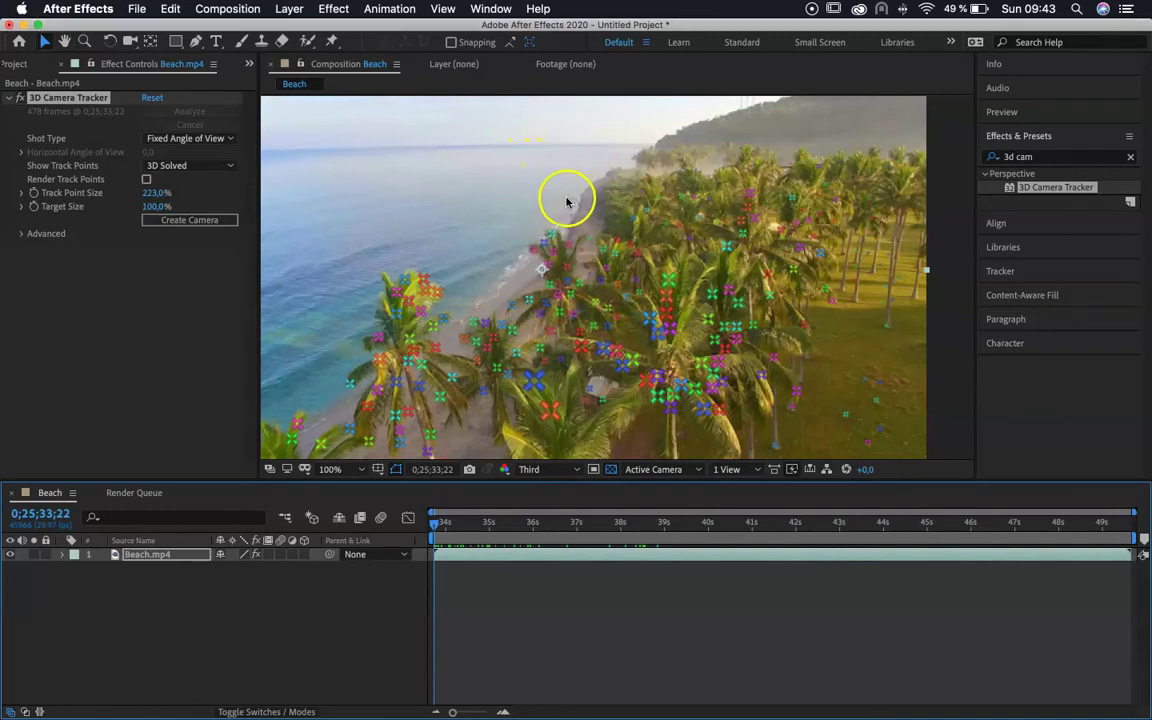
{"action": "left_click_drag", "start_coordinate": [437, 522], "coordinate": [390, 519]}
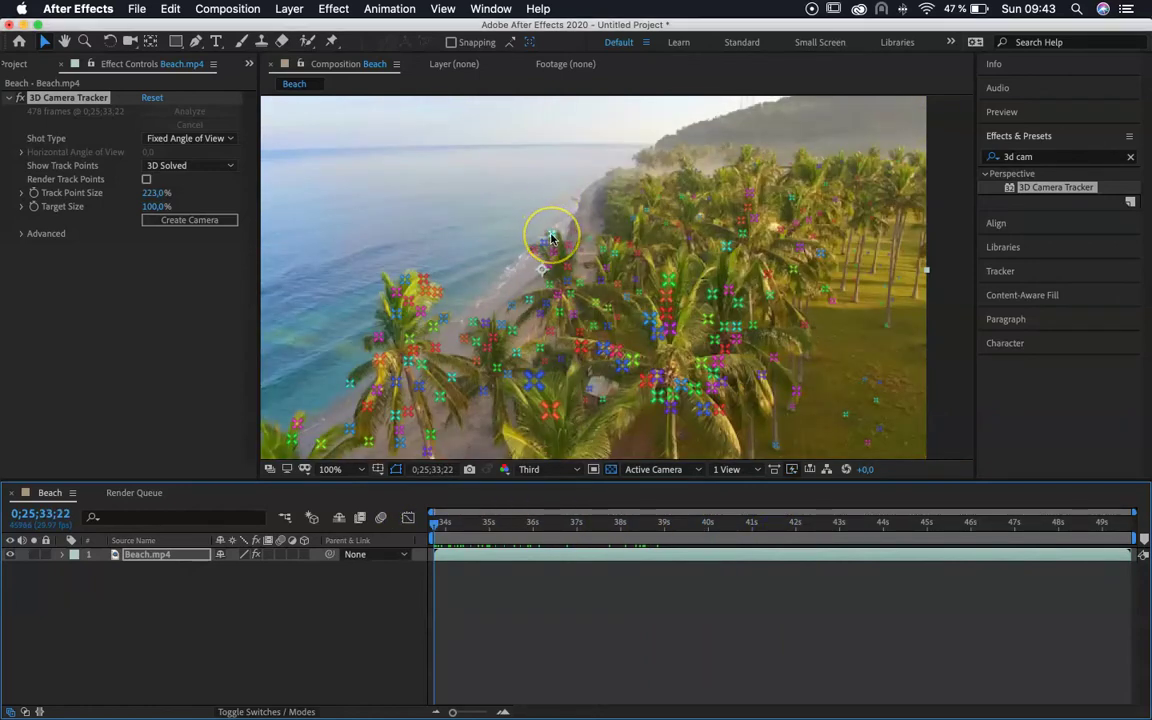
{"action": "left_click", "coordinate": [551, 236]}
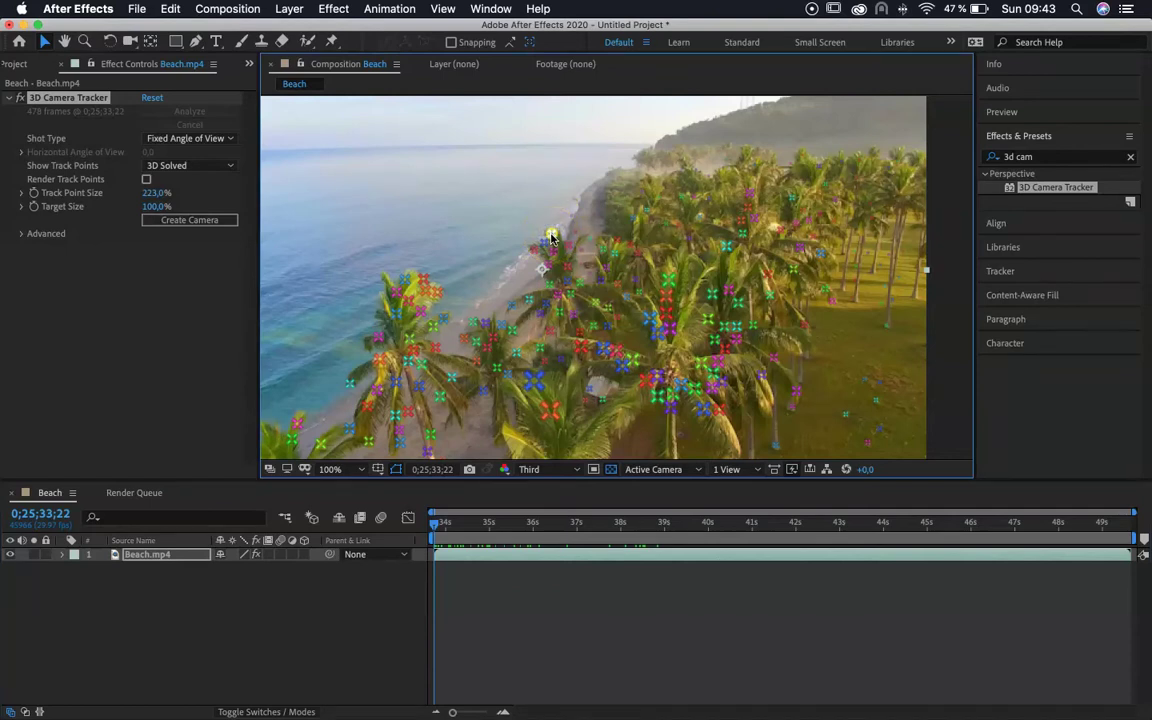
{"action": "right_click", "coordinate": [551, 236]}
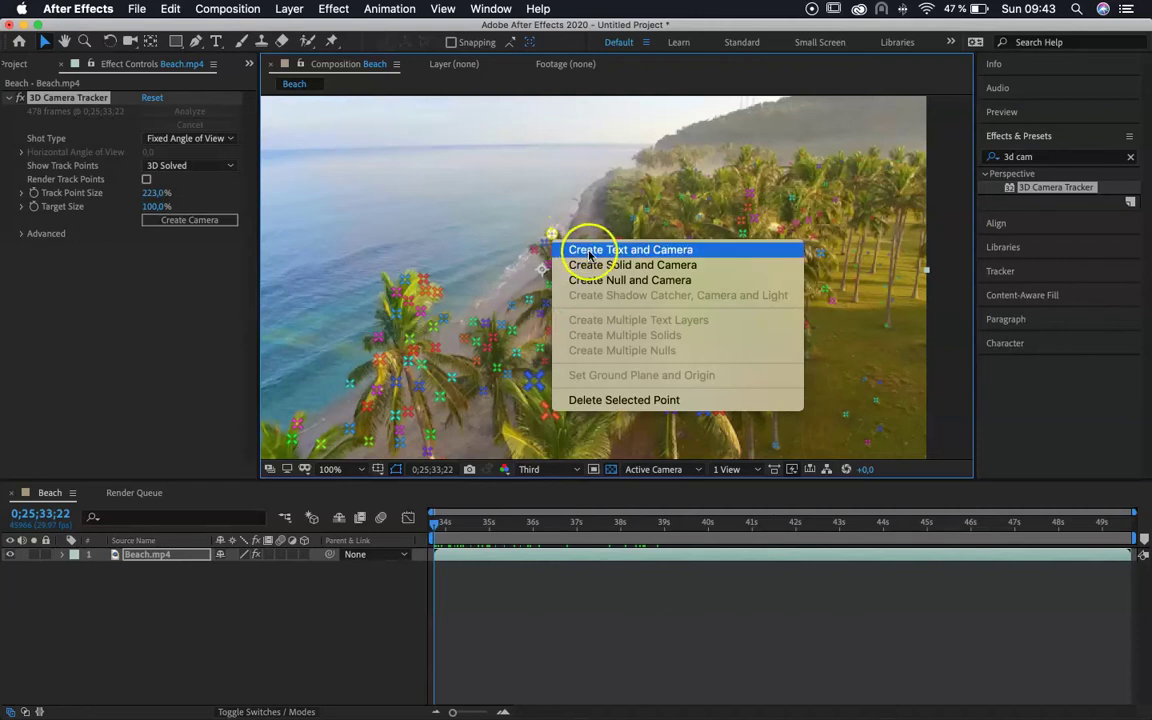
{"action": "left_click", "coordinate": [589, 252]}
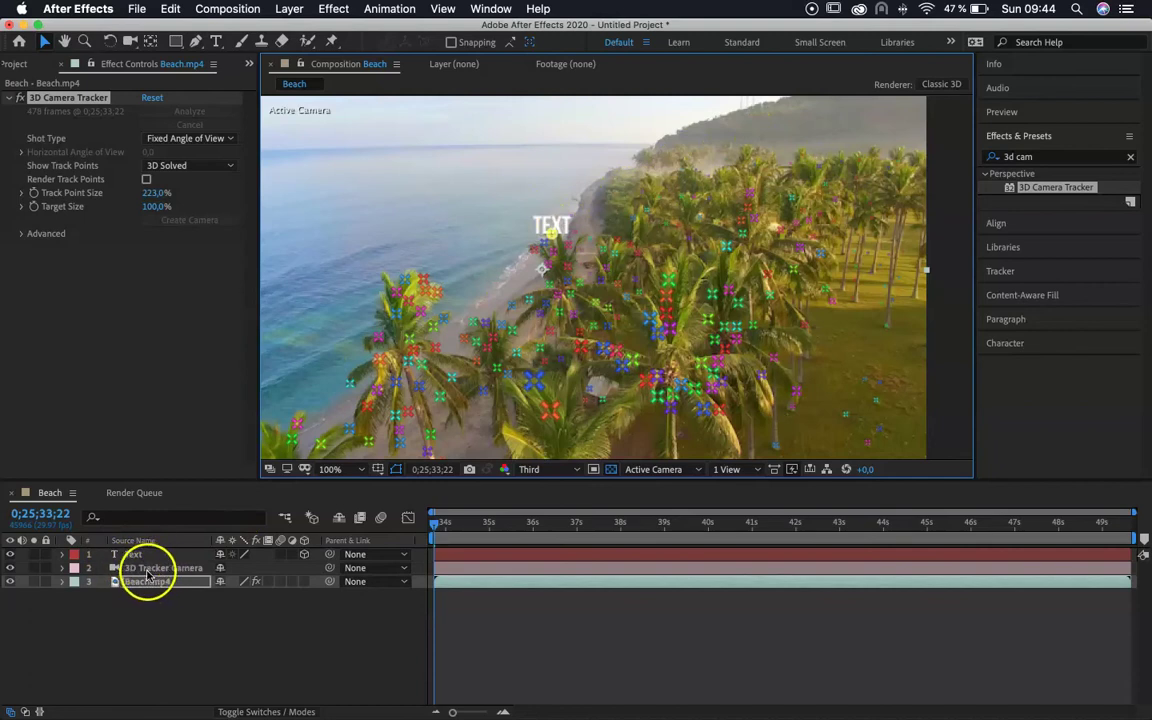
Reveal the keyframed properties of the Text and 3D Tracker Camera layers
{"action": "left_click", "coordinate": [499, 569]}
{"action": "left_click", "coordinate": [499, 559], "text": "shift"}
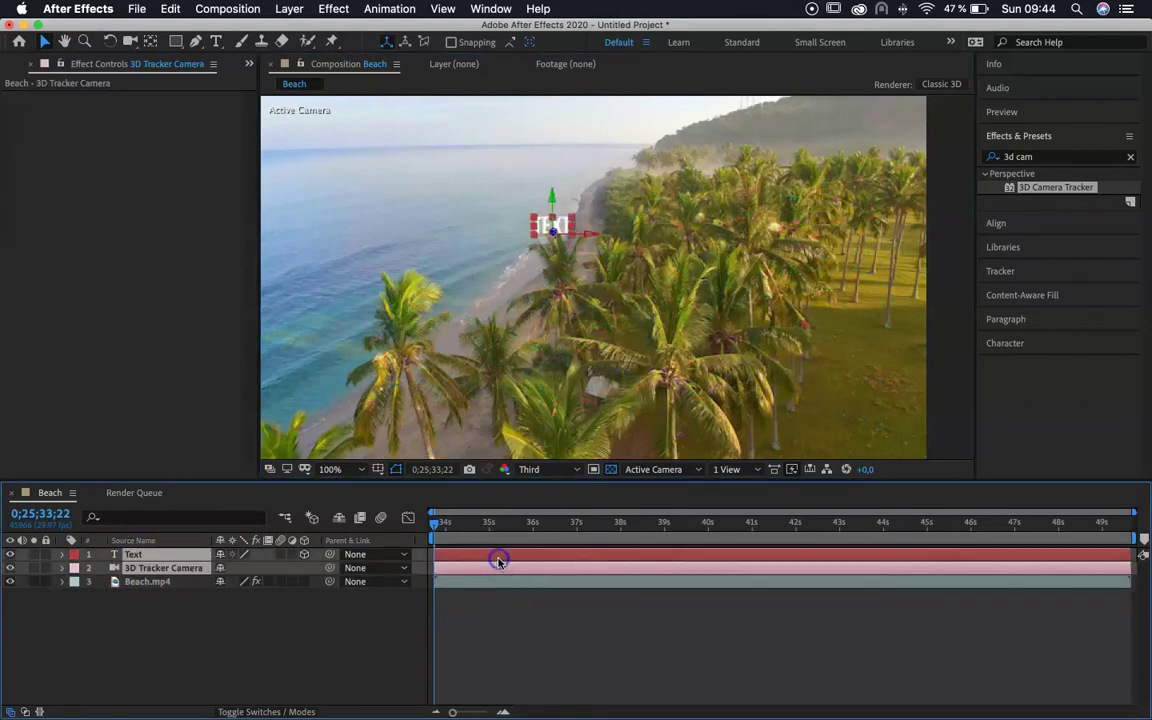
{"action": "key", "text": "u"}
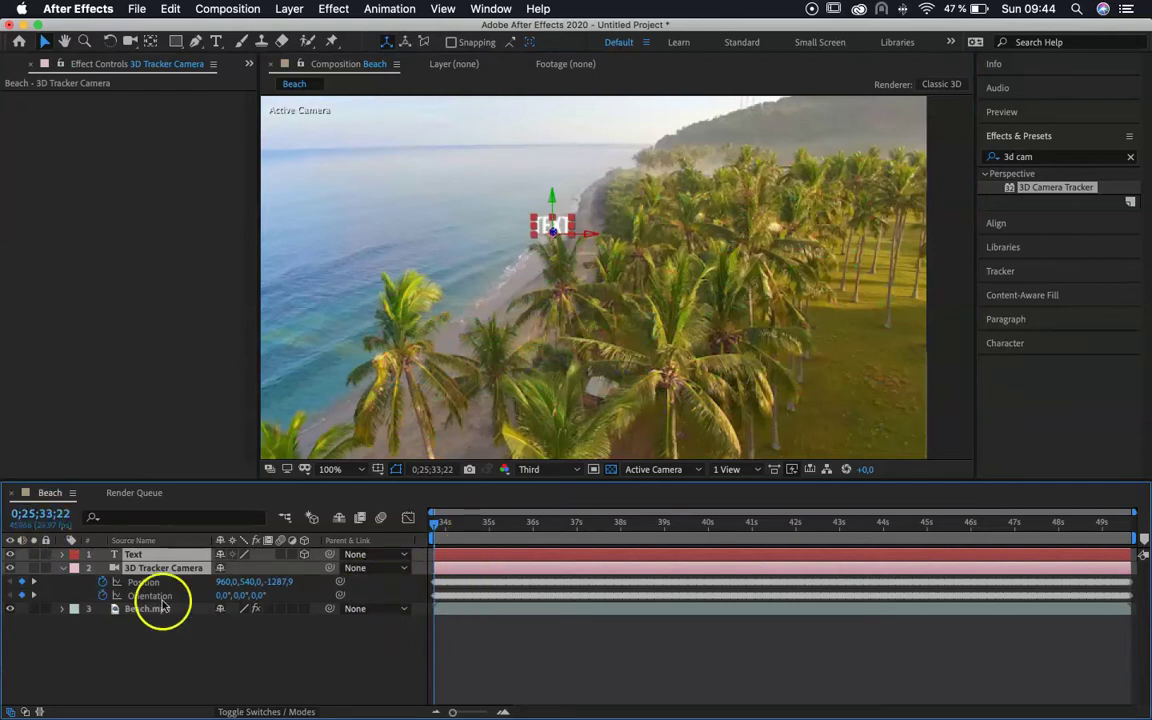
Scrub and play the composition to check how the text follows the tracked shot, returning the playhead to the start
{"action": "left_click_drag", "start_coordinate": [442, 530], "coordinate": [483, 531]}
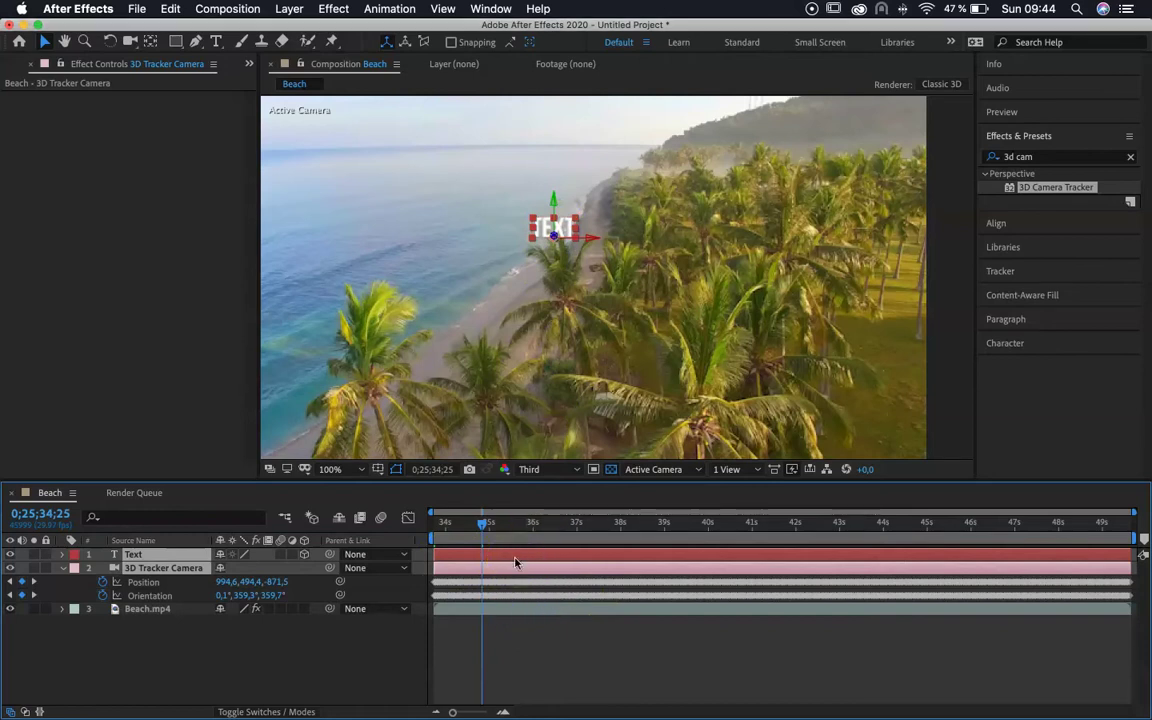
{"action": "left_click_drag", "start_coordinate": [501, 526], "coordinate": [283, 508]}
{"action": "key", "text": "space"}
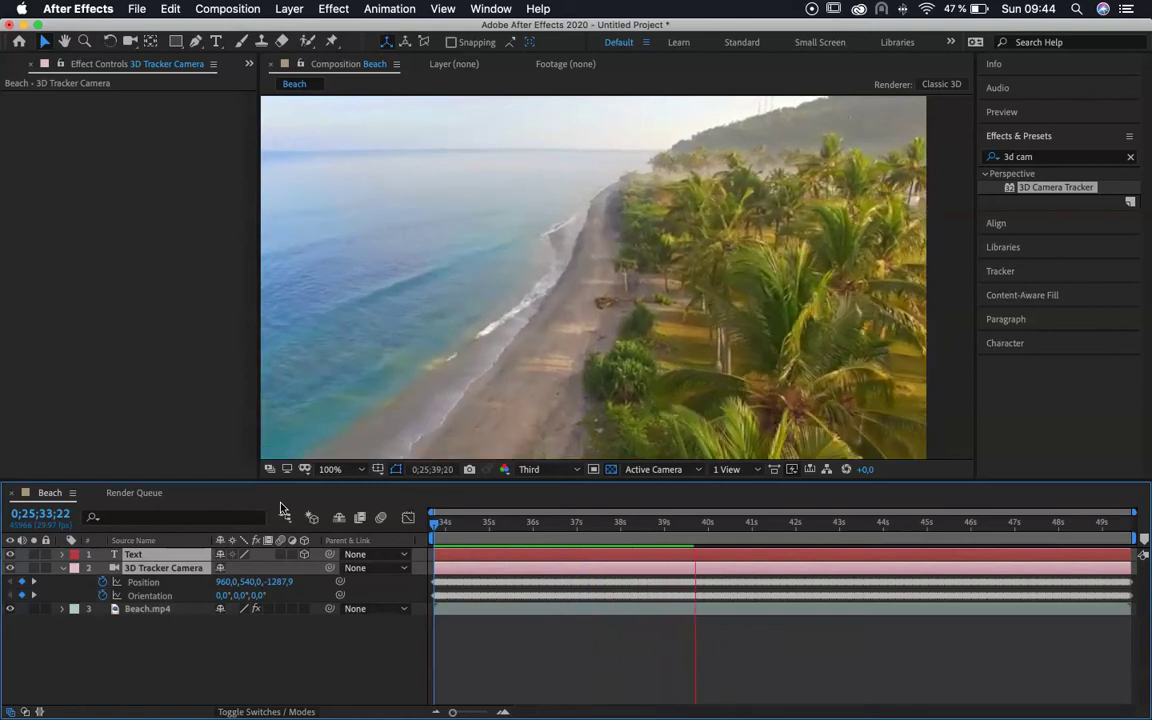
{"action": "left_click", "coordinate": [578, 525]}
{"action": "left_click_drag", "start_coordinate": [571, 522], "coordinate": [428, 527]}
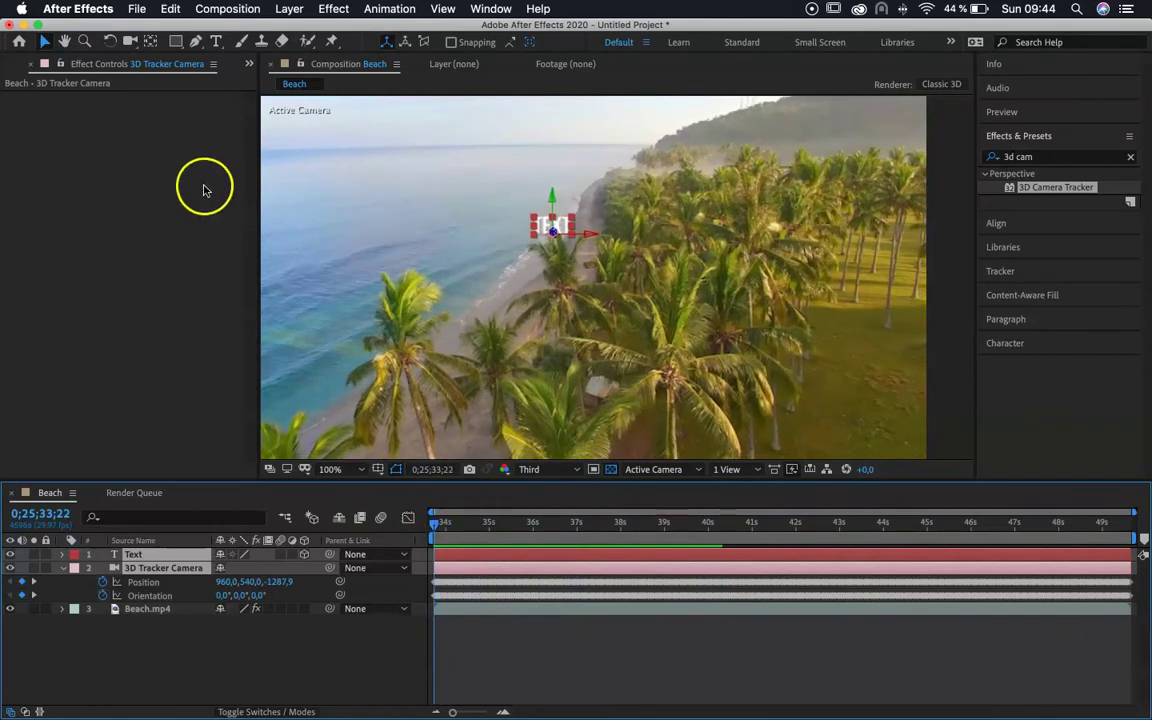
Show the project's item list again and collapse the 3D Tracker Camera layer's properties
{"action": "left_click", "coordinate": [249, 63]}
{"action": "left_click", "coordinate": [305, 84]}
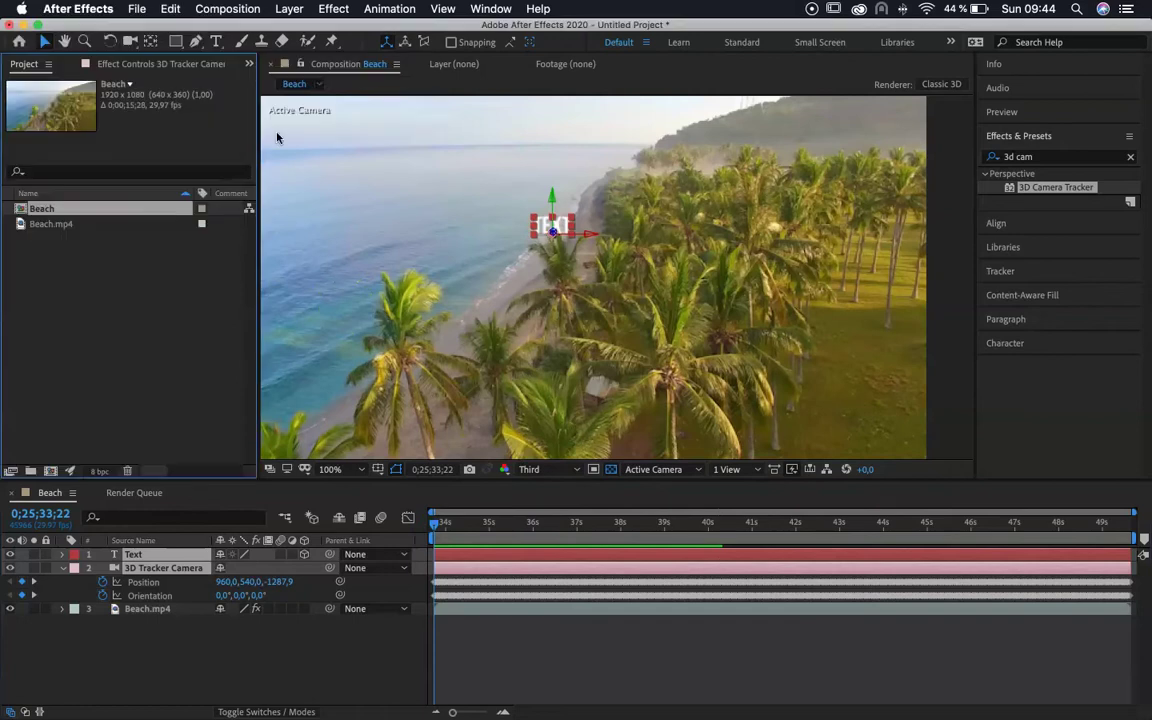
{"action": "left_click", "coordinate": [62, 567]}
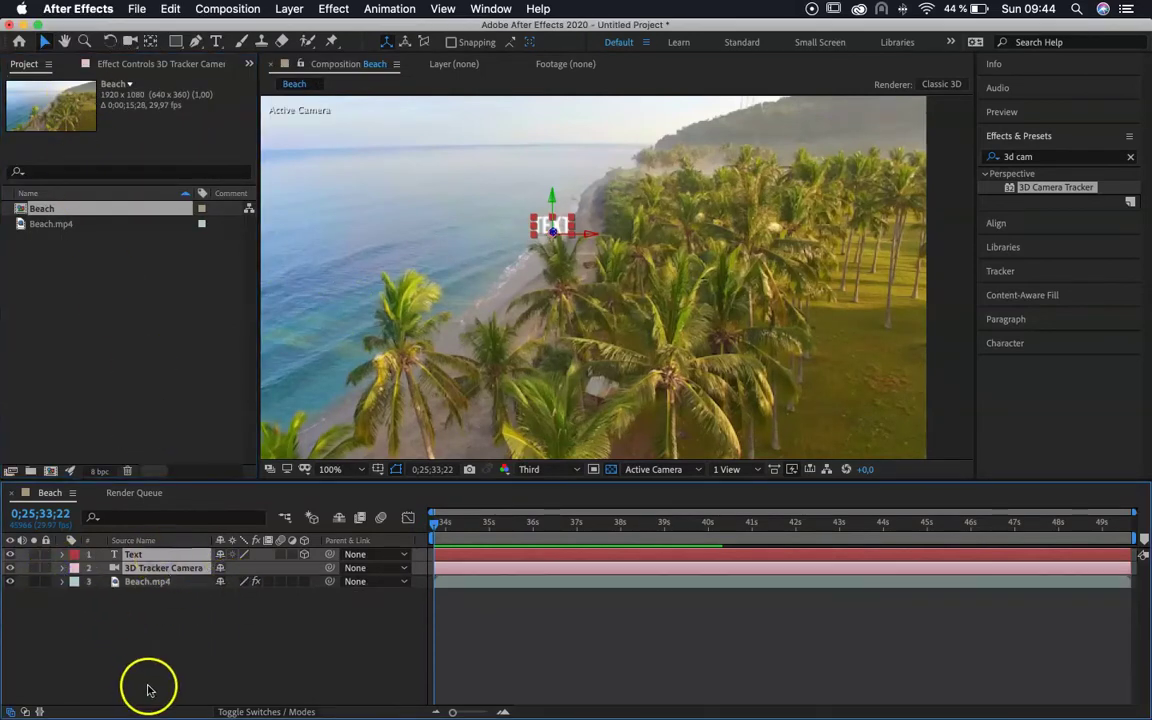
Replace the Text layer's wording with BEACH and leave that layer selected
{"action": "left_click", "coordinate": [167, 555]}
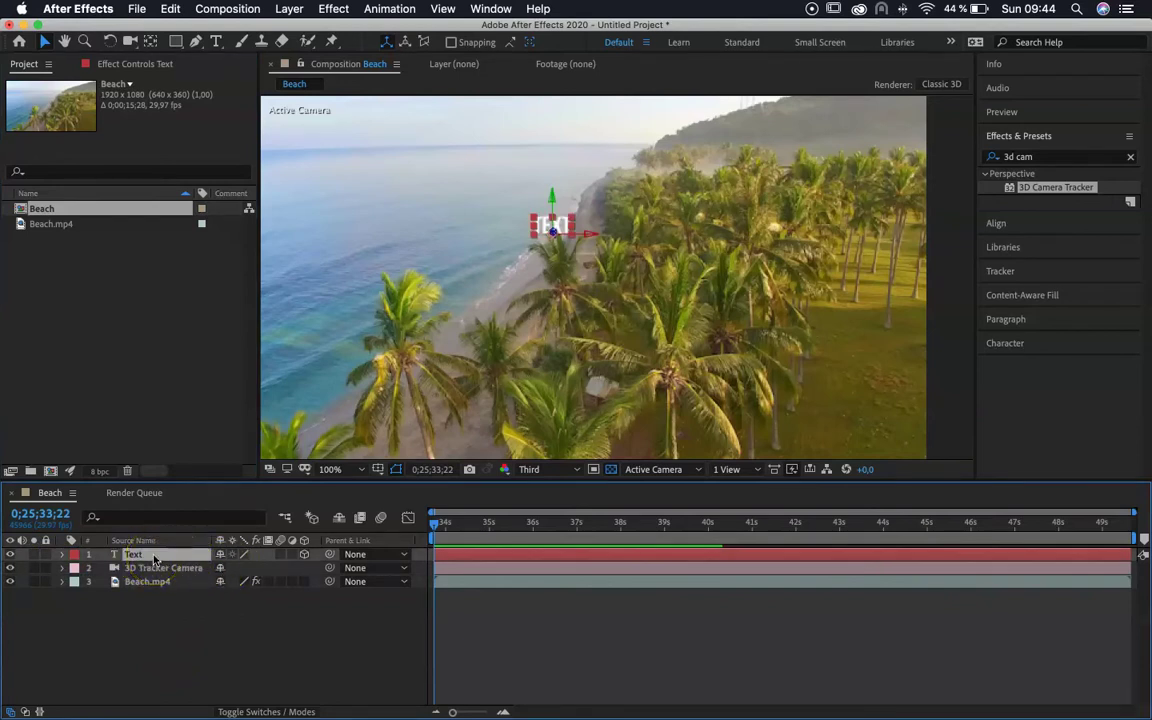
{"action": "double_click", "coordinate": [155, 556]}
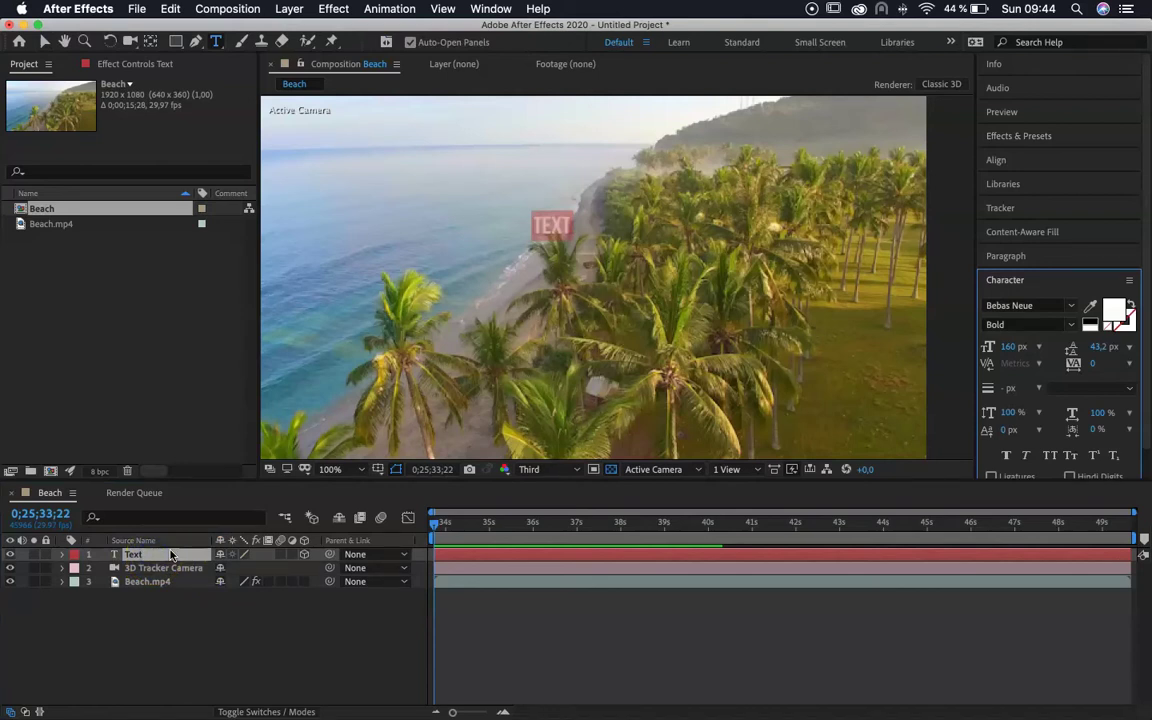
{"action": "type", "text": "BEACH"}
{"action": "left_click", "coordinate": [279, 641]}
{"action": "left_click", "coordinate": [172, 556]}
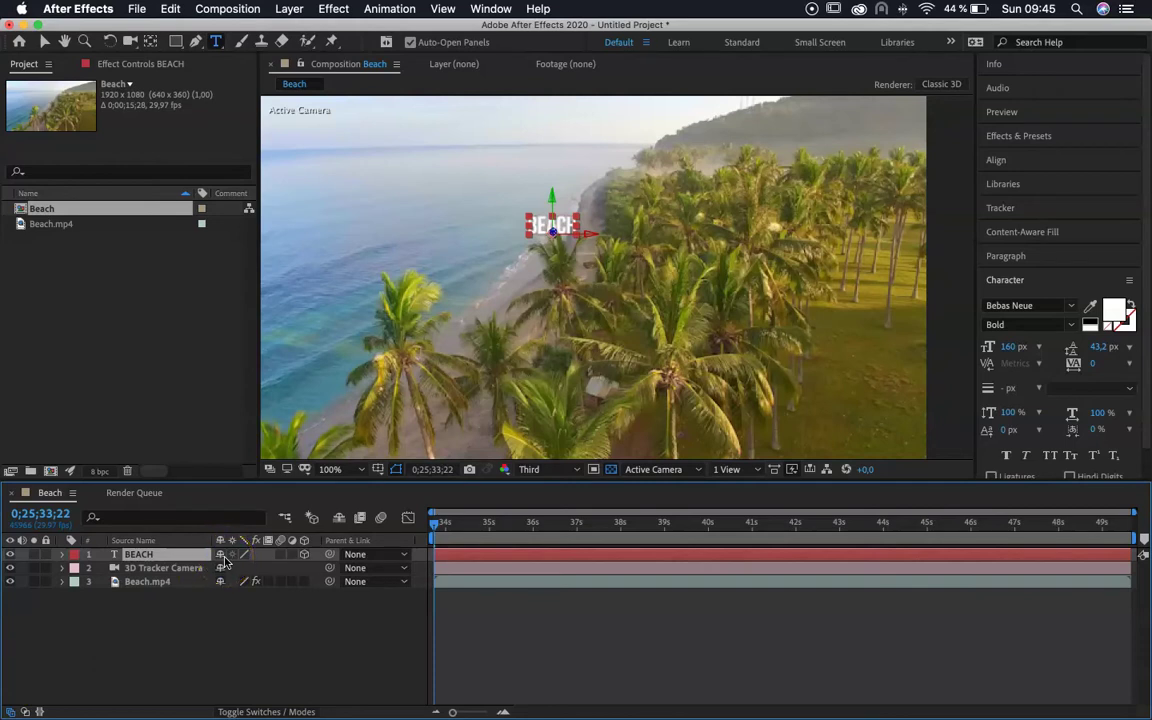
Reveal the BEACH layer's Position and move the text to about 1004.3, 145.8, 2027.0
{"action": "key", "text": "p"}
{"action": "left_click_drag", "start_coordinate": [226, 566], "coordinate": [180, 573]}
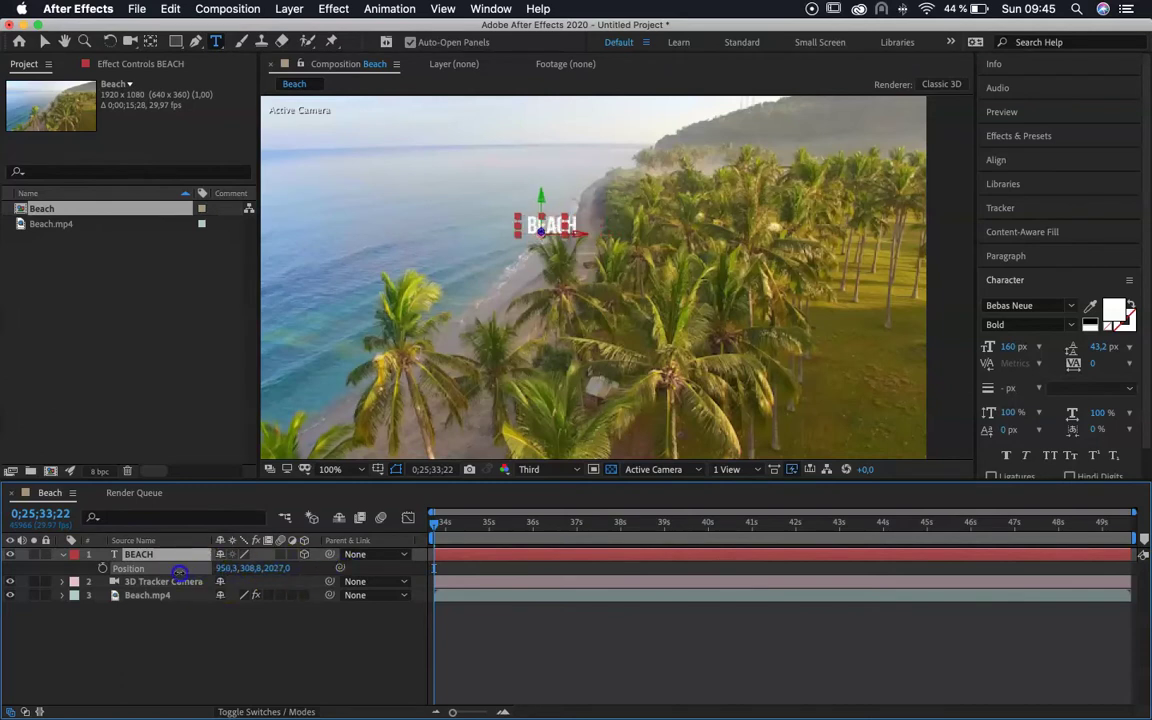
{"action": "left_click", "coordinate": [610, 306]}
{"action": "left_click_drag", "start_coordinate": [240, 575], "coordinate": [237, 567]}
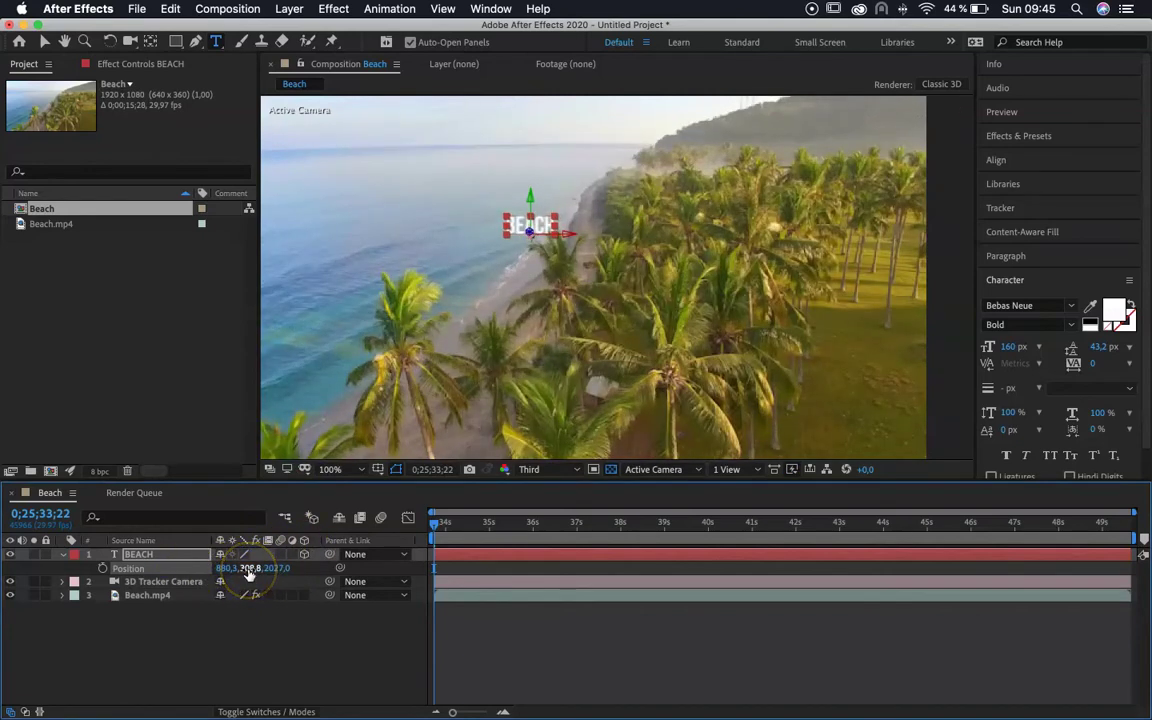
{"action": "left_click_drag", "start_coordinate": [249, 574], "coordinate": [155, 565]}
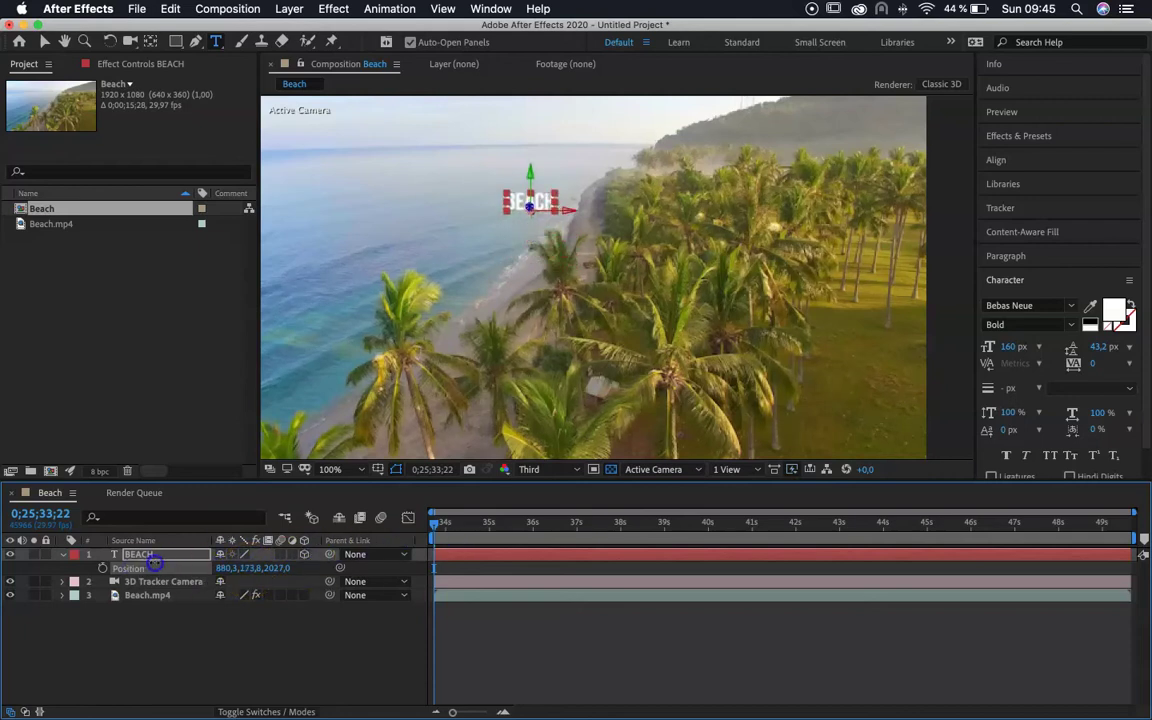
{"action": "left_click_drag", "start_coordinate": [226, 568], "coordinate": [338, 565]}
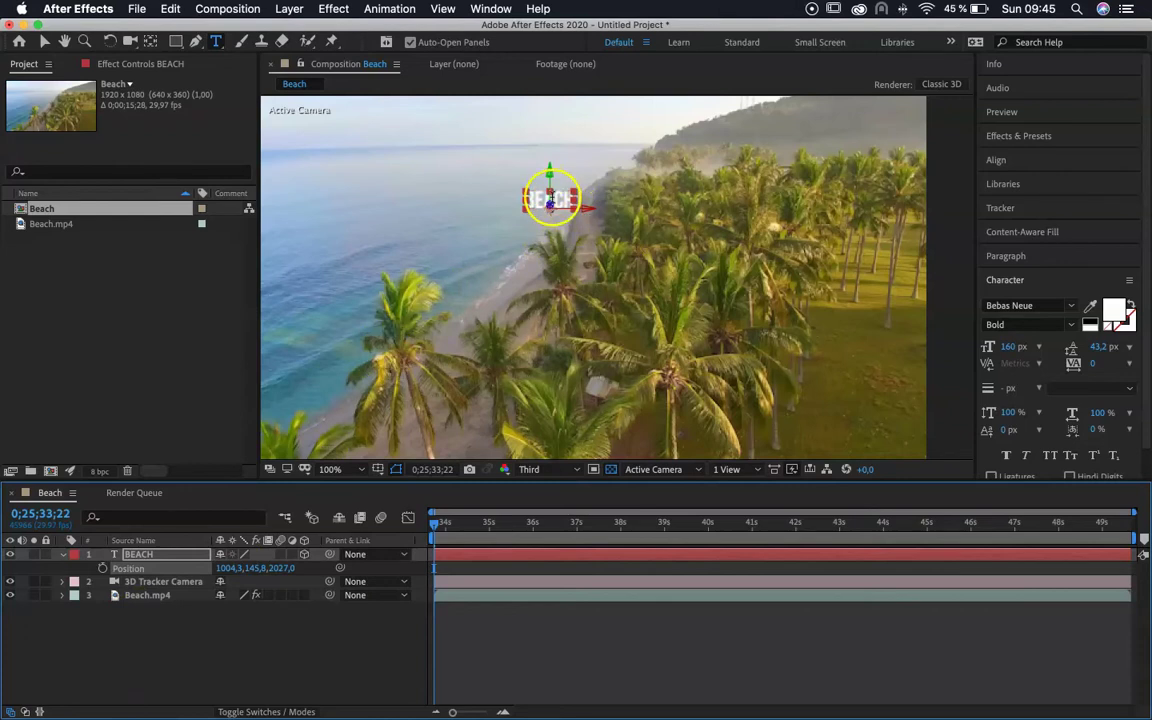
Refine the BEACH text's Position to about 1181.3, 101.8, 2026.0, checking it against later frames and returning the playhead to the start
{"action": "left_click_drag", "start_coordinate": [445, 522], "coordinate": [646, 532]}
{"action": "mouse_move", "coordinate": [259, 570]}
{"action": "left_mouse_down"}
{"action": "mouse_move", "coordinate": [465, 571]}
{"action": "mouse_move", "coordinate": [188, 576]}
{"action": "mouse_move", "coordinate": [200, 561]}
{"action": "mouse_move", "coordinate": [305, 555]}
{"action": "mouse_move", "coordinate": [248, 568]}
{"action": "left_mouse_up"}
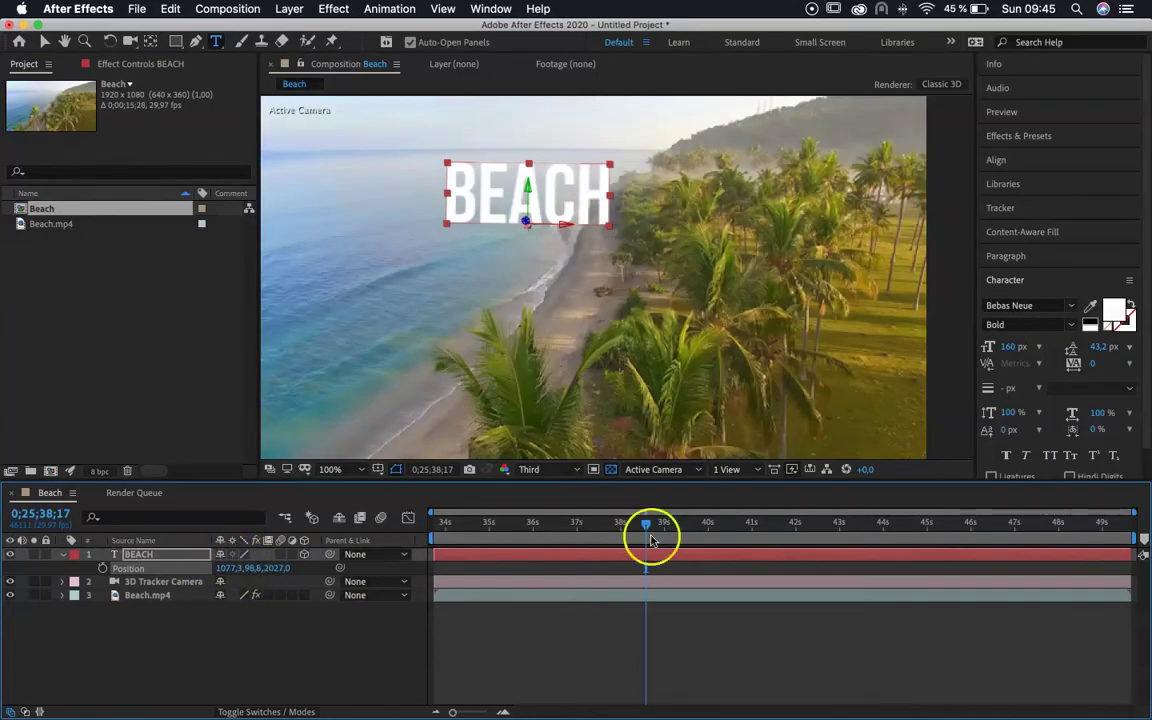
{"action": "left_click_drag", "start_coordinate": [643, 514], "coordinate": [708, 524]}
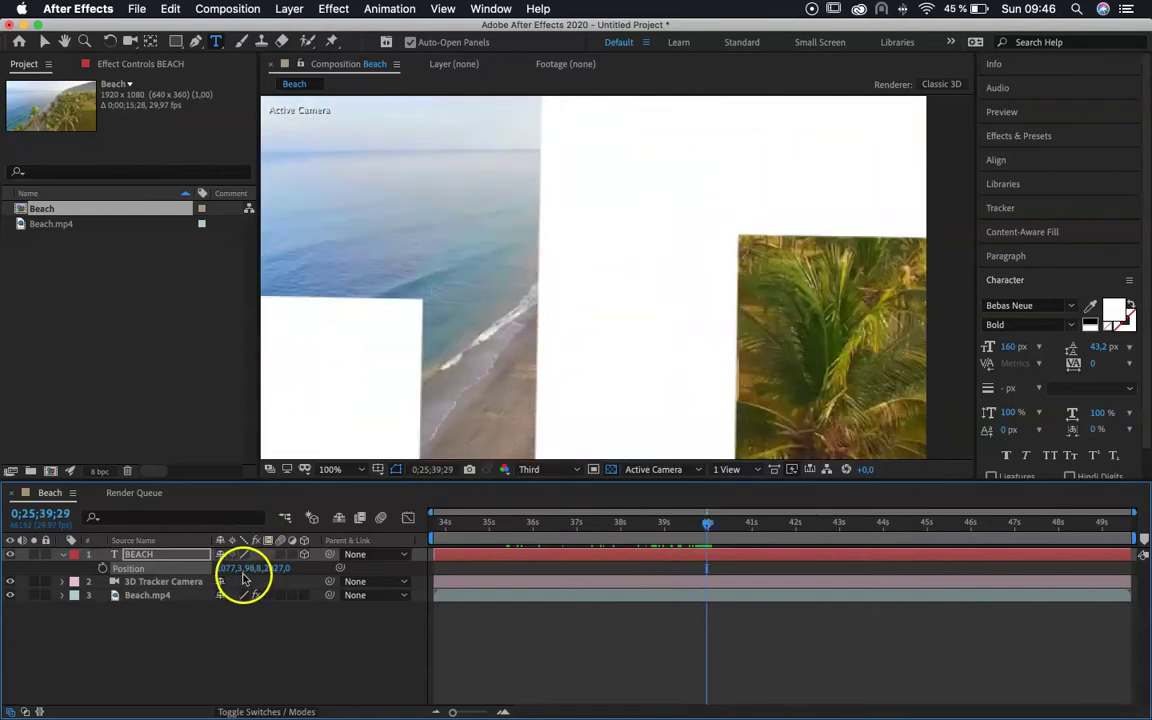
{"action": "mouse_move", "coordinate": [250, 568]}
{"action": "left_mouse_down"}
{"action": "mouse_move", "coordinate": [307, 571]}
{"action": "mouse_move", "coordinate": [259, 568]}
{"action": "left_mouse_up"}
{"action": "left_click_drag", "start_coordinate": [707, 522], "coordinate": [628, 528]}
{"action": "left_click_drag", "start_coordinate": [546, 527], "coordinate": [432, 522]}
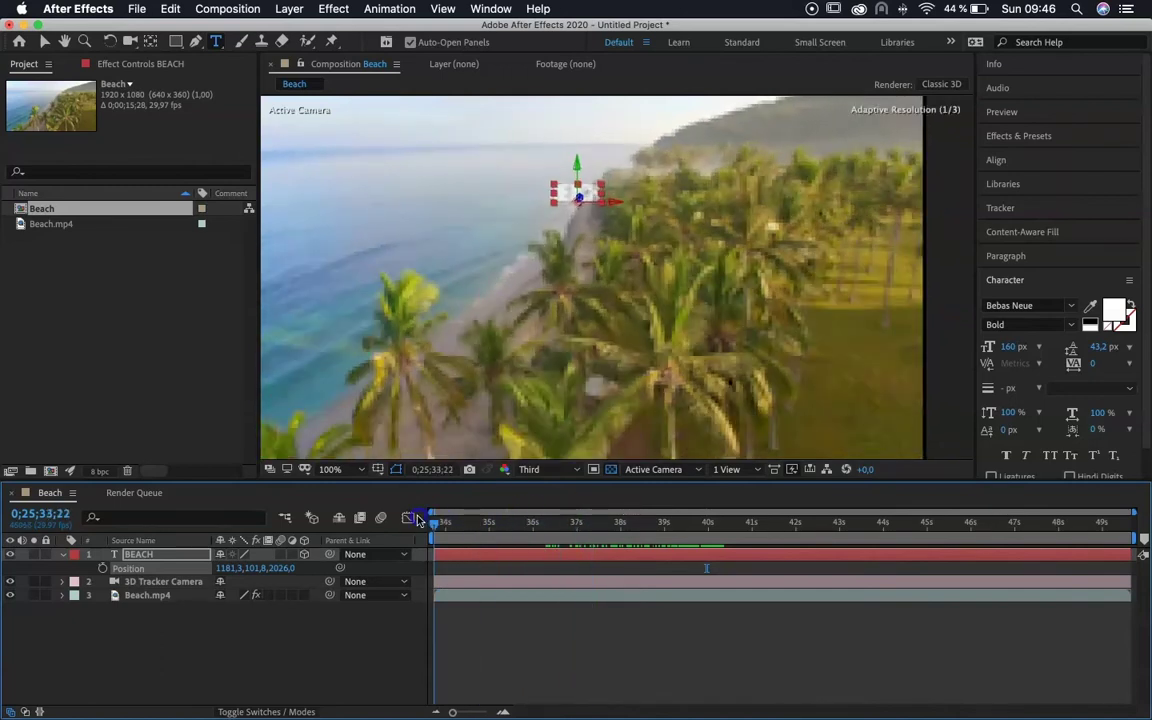
Reveal the rotation properties of the BEACH layer
{"action": "left_click", "coordinate": [172, 559]}
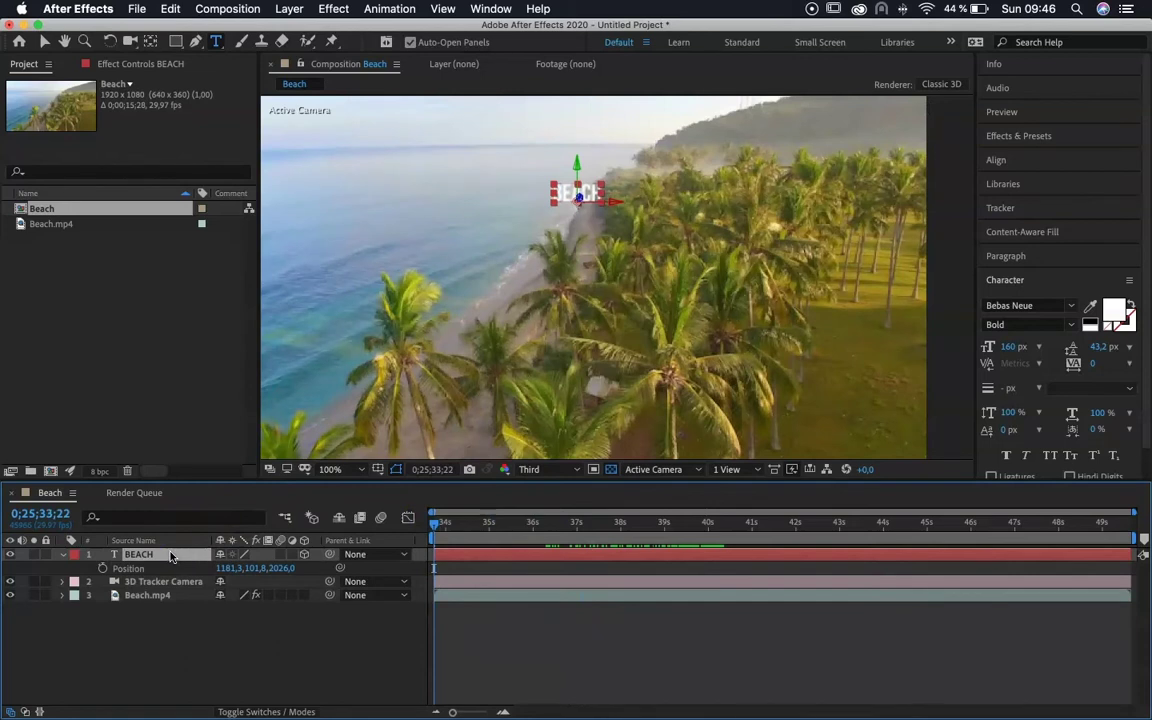
{"action": "key", "text": "r"}
{"action": "left_click", "coordinate": [166, 559]}
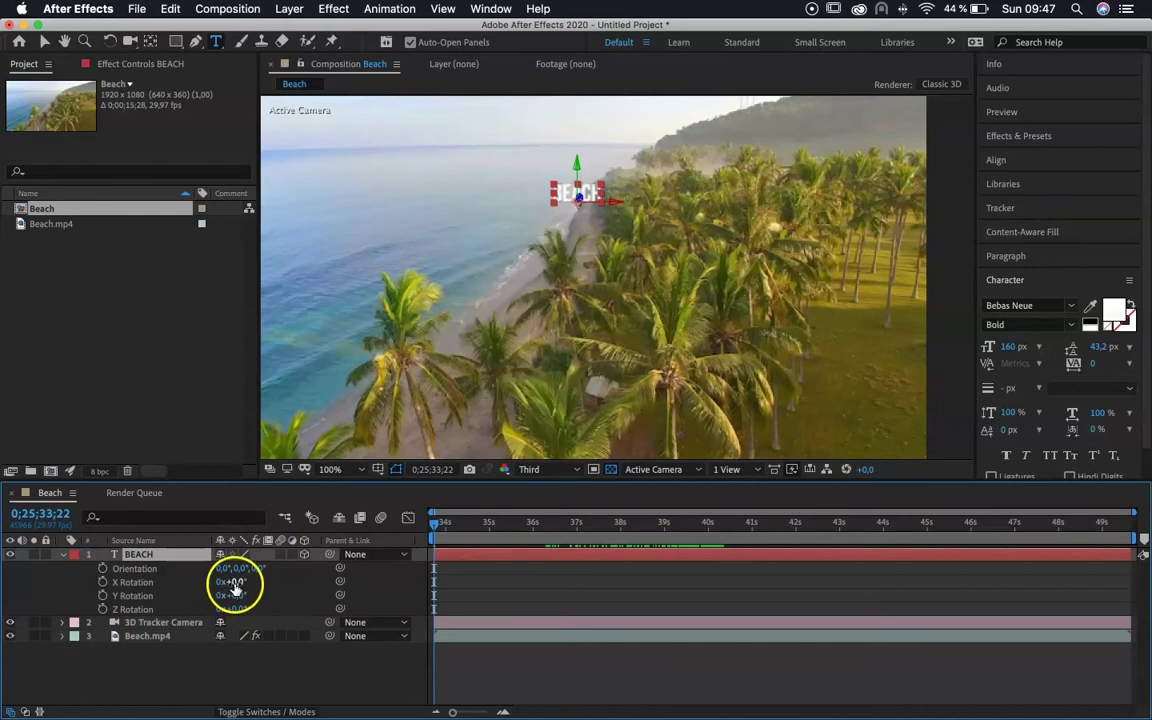
Try rotating the BEACH text around its X and Y axes, undoing the trial rotations
{"action": "left_click_drag", "start_coordinate": [244, 582], "coordinate": [354, 582]}
{"action": "left_click_drag", "start_coordinate": [253, 584], "coordinate": [133, 582]}
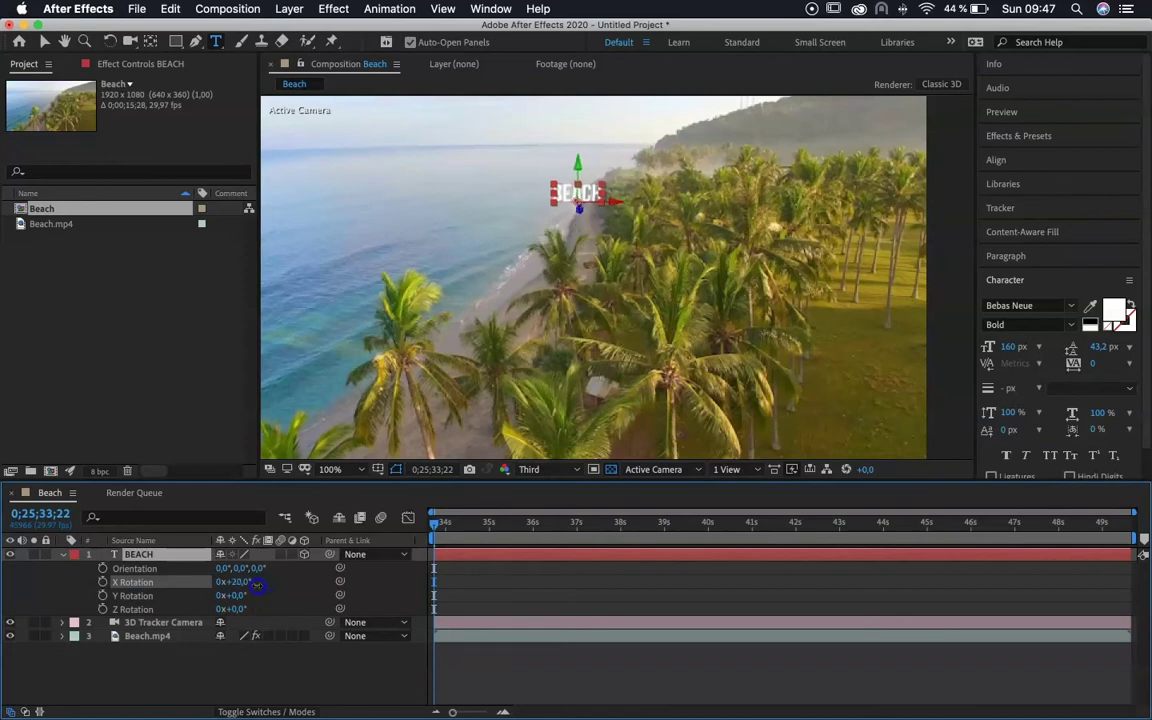
{"action": "key", "text": "super+z"}
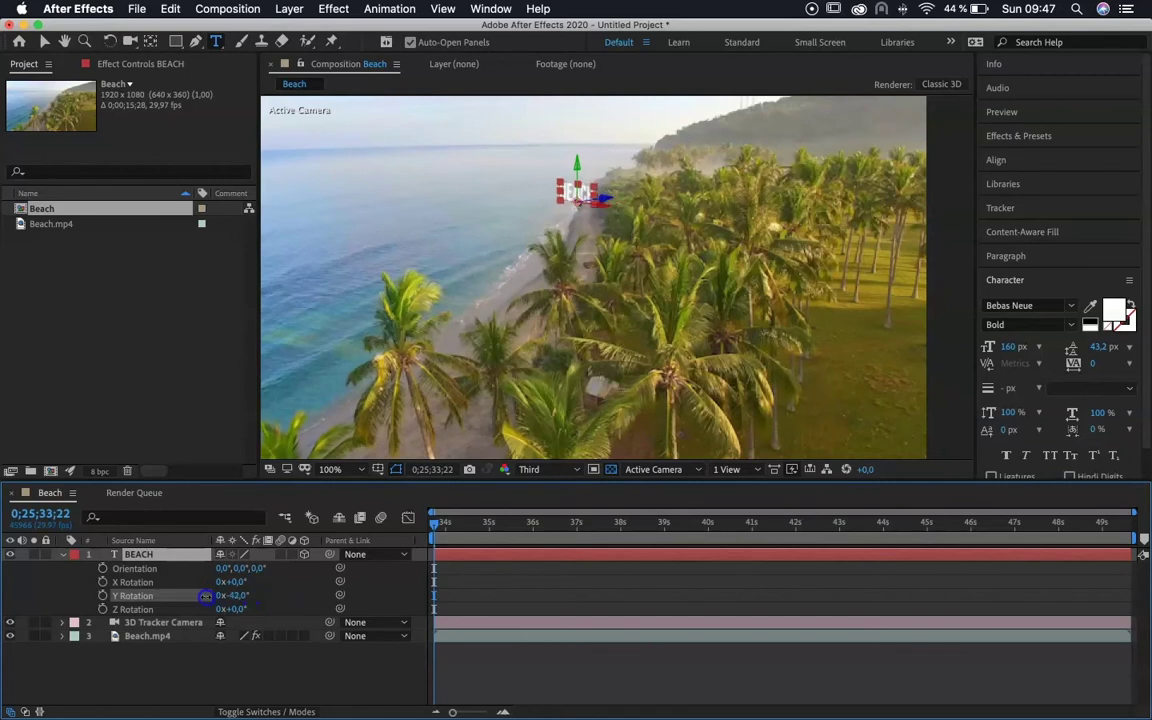
{"action": "key", "text": "super+z"}
Set the BEACH layer's X Rotation to 18° and its Y Rotation to 90°
{"action": "left_click_drag", "start_coordinate": [241, 582], "coordinate": [298, 595]}
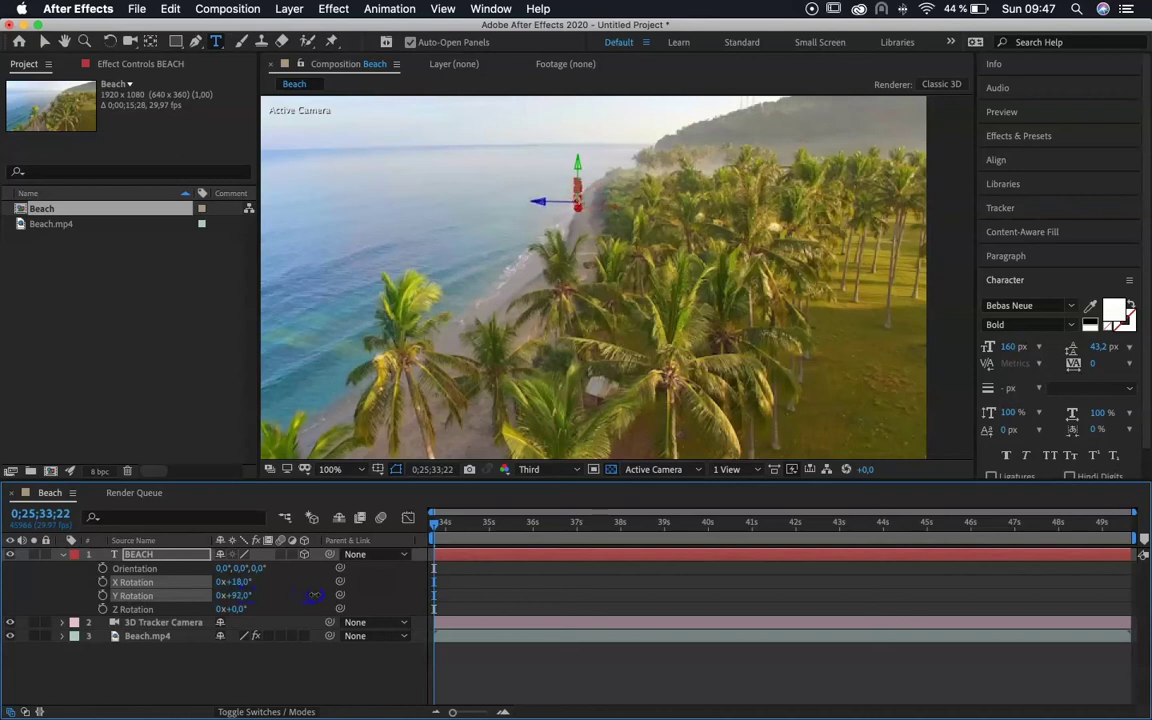
{"action": "left_click_drag", "start_coordinate": [316, 596], "coordinate": [309, 596]}
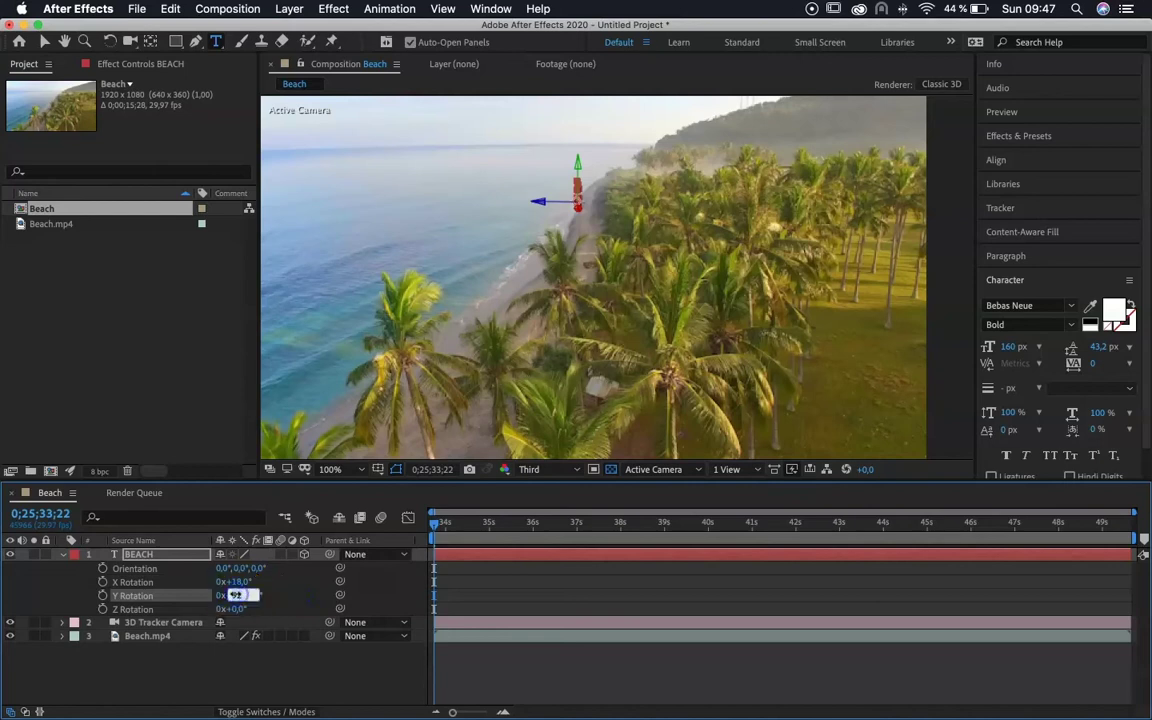
{"action": "left_click", "coordinate": [201, 666]}
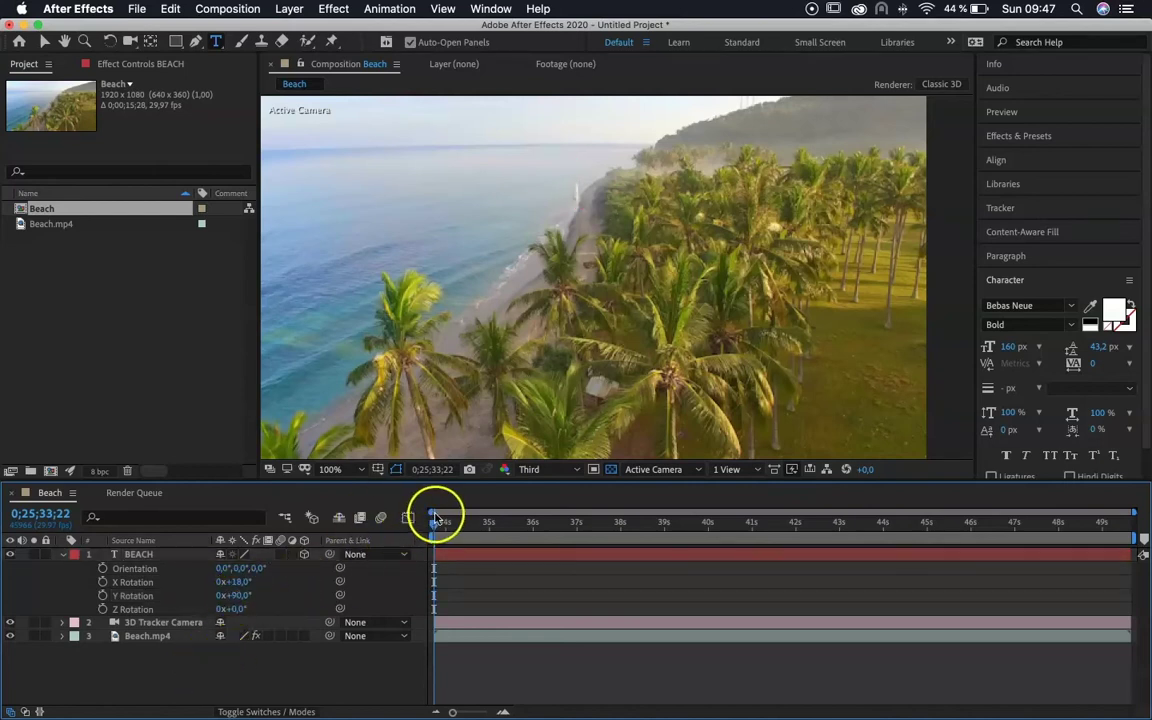
Animate the BEACH layer's Y Rotation with a 90° keyframe at the composition start and a 0° keyframe at 0;25;38;29
{"action": "left_click", "coordinate": [103, 596]}
{"action": "left_click_drag", "start_coordinate": [437, 527], "coordinate": [663, 527]}
{"action": "left_click", "coordinate": [243, 597]}
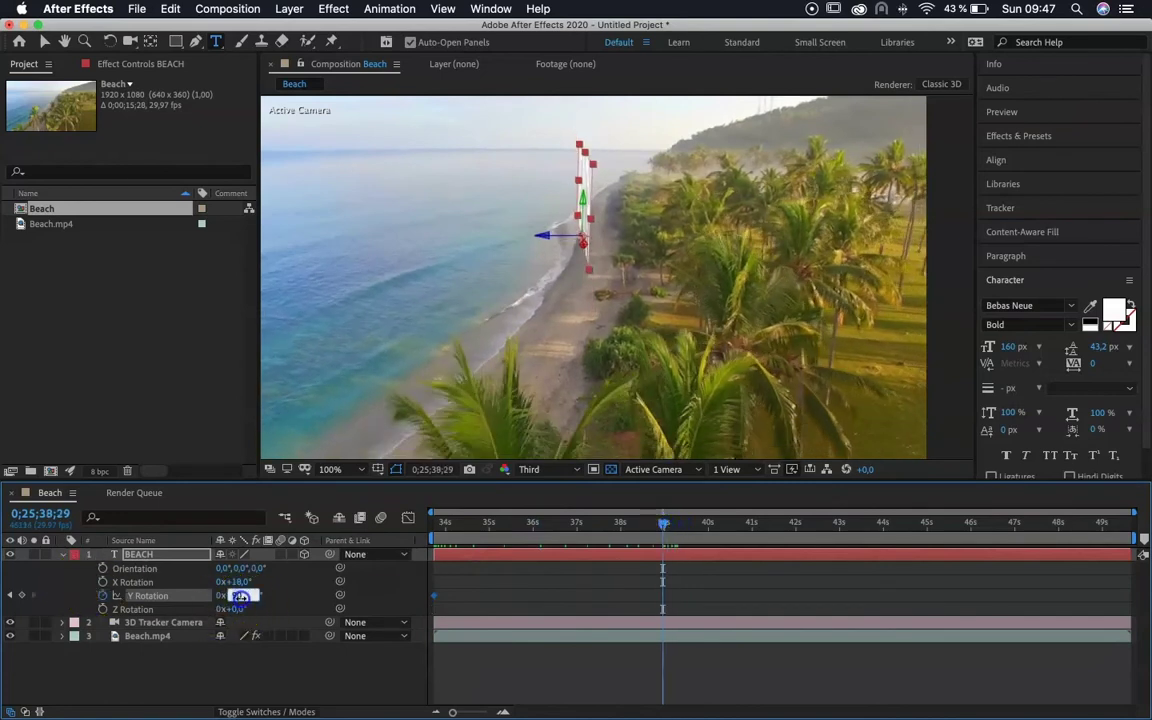
{"action": "left_click", "coordinate": [223, 668]}
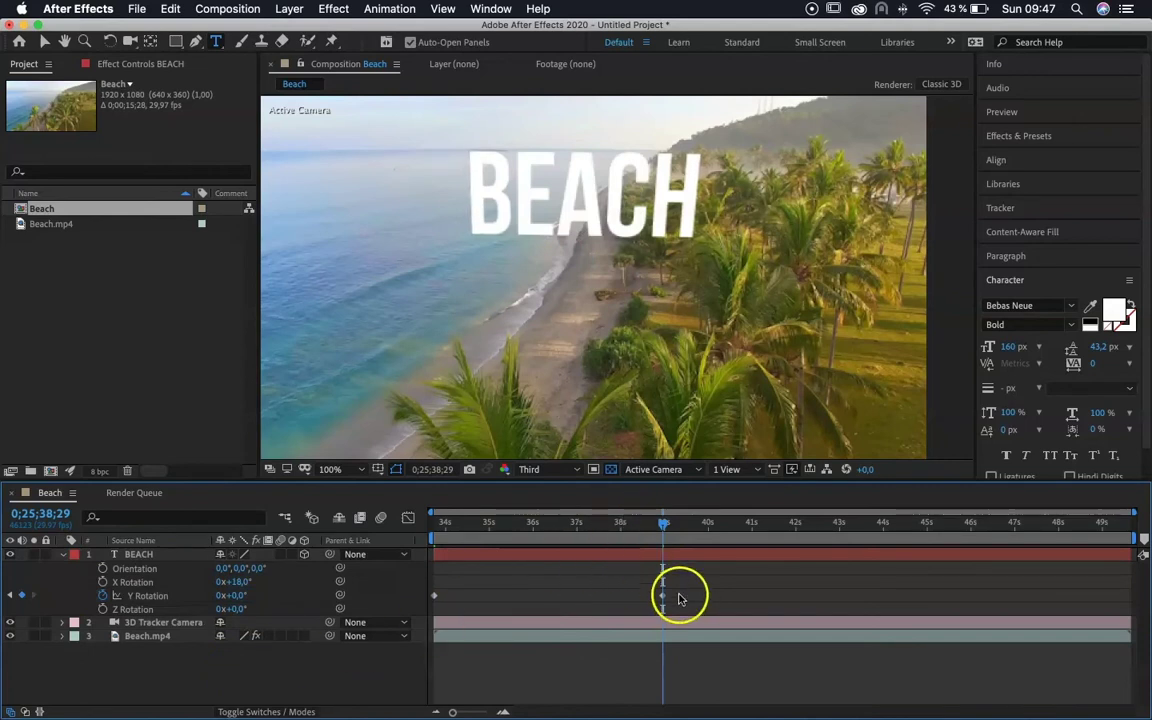
Play the composition from the start several times to check the BEACH text's rotation animation
{"action": "left_click_drag", "start_coordinate": [630, 525], "coordinate": [355, 540]}
{"action": "key", "text": "space"}
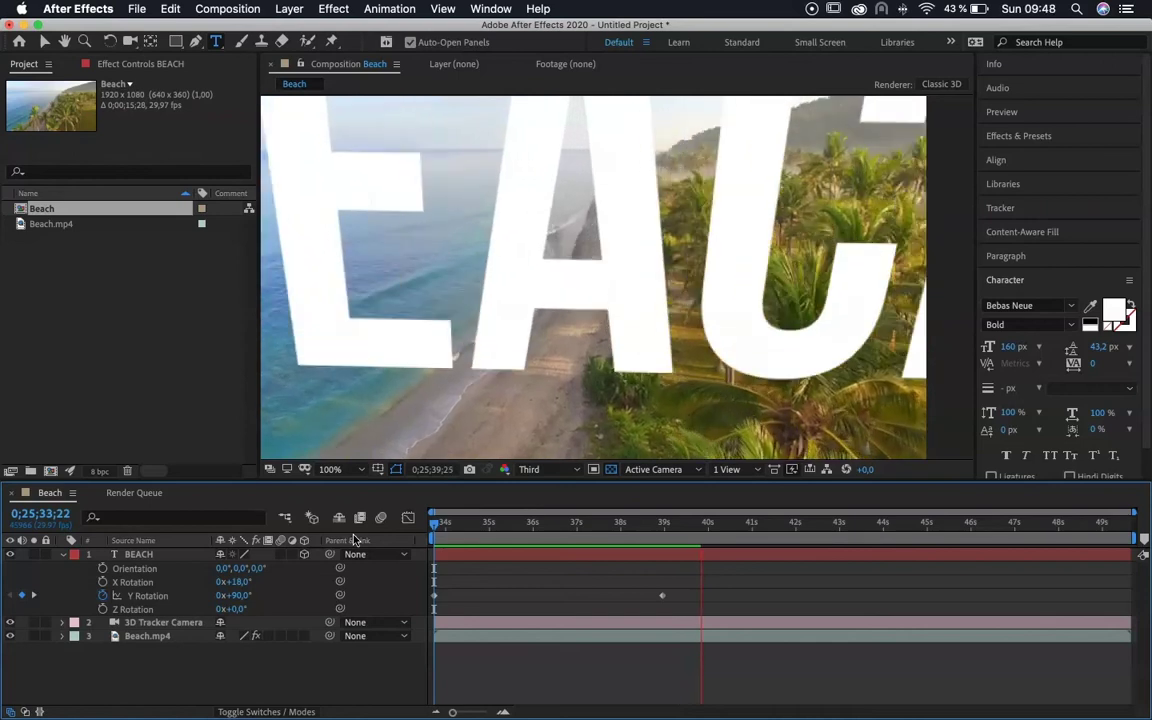
{"action": "left_click_drag", "start_coordinate": [618, 526], "coordinate": [323, 534]}
{"action": "key", "text": "space"}
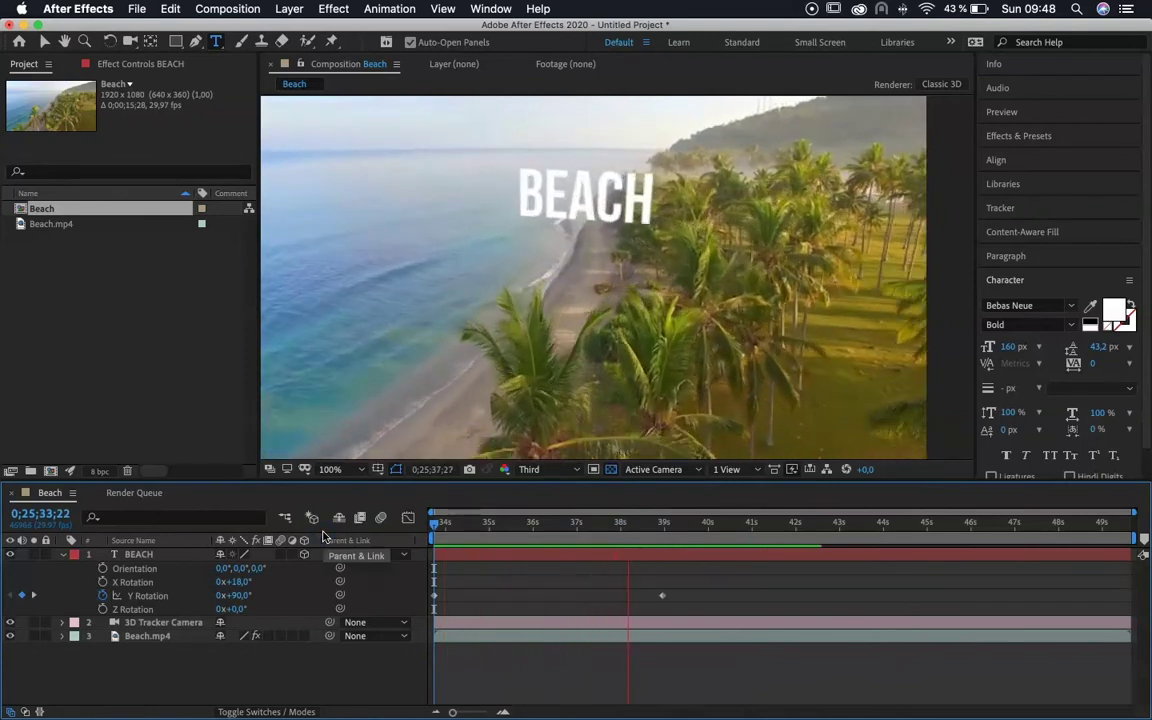
{"action": "key", "text": "space"}
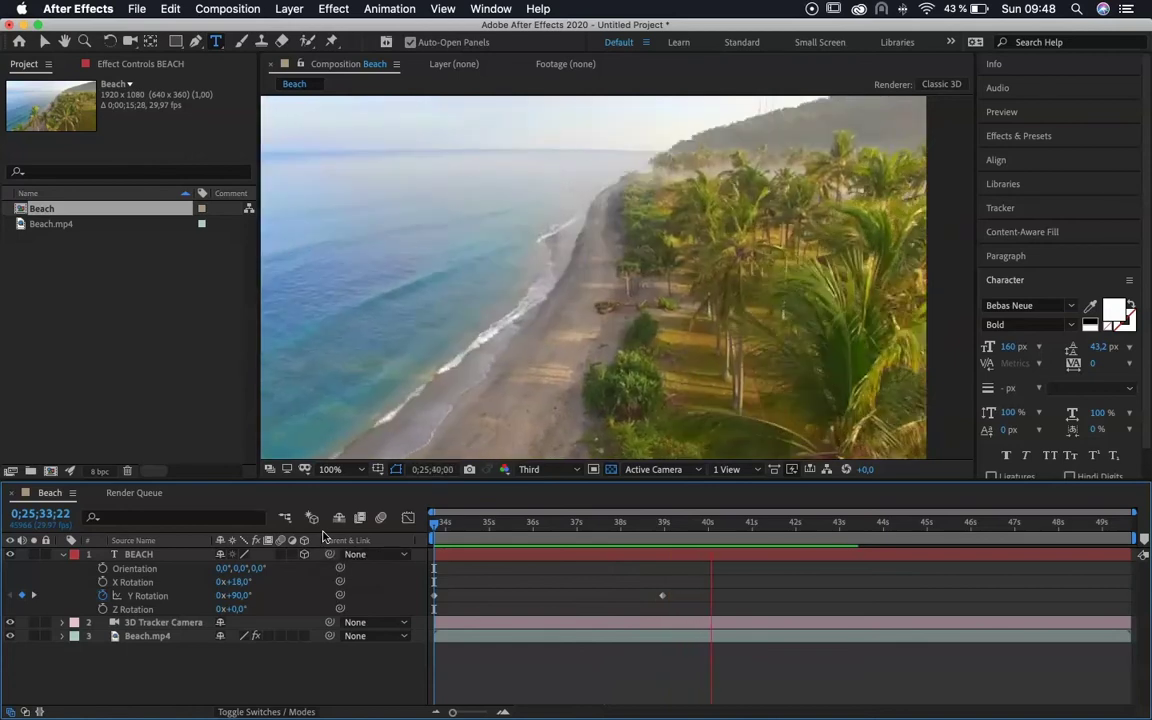
{"action": "left_click", "coordinate": [632, 528]}
{"action": "left_click_drag", "start_coordinate": [632, 528], "coordinate": [328, 527]}
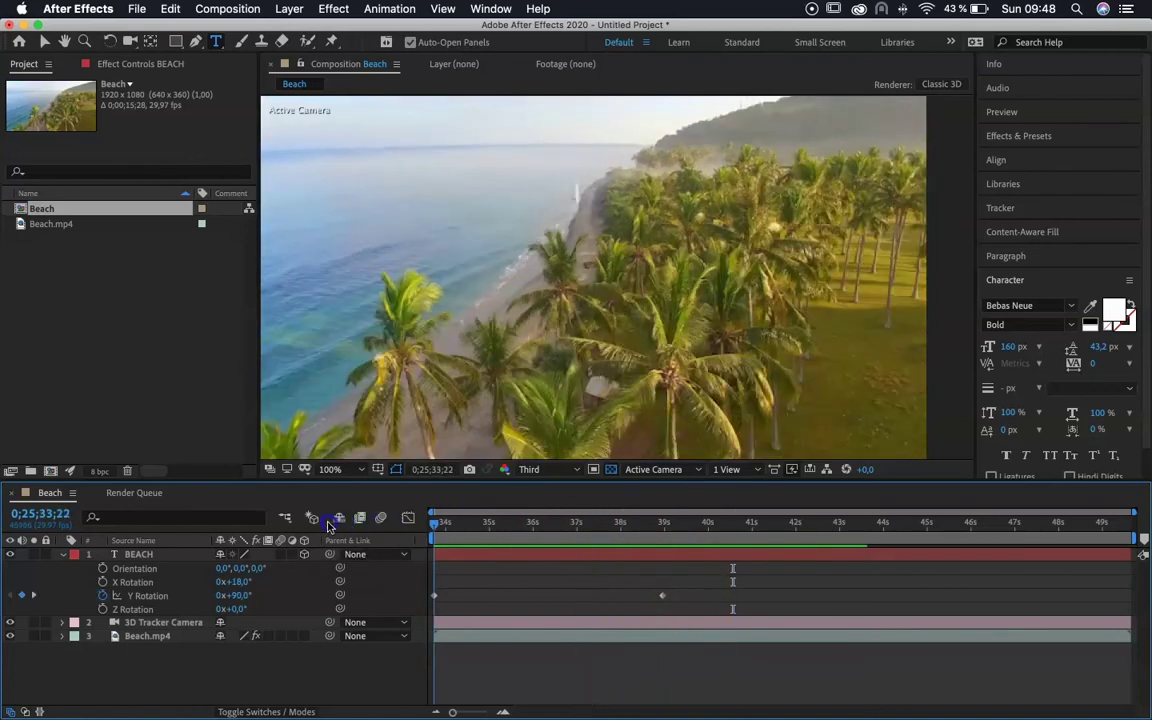
{"action": "key", "text": "space"}
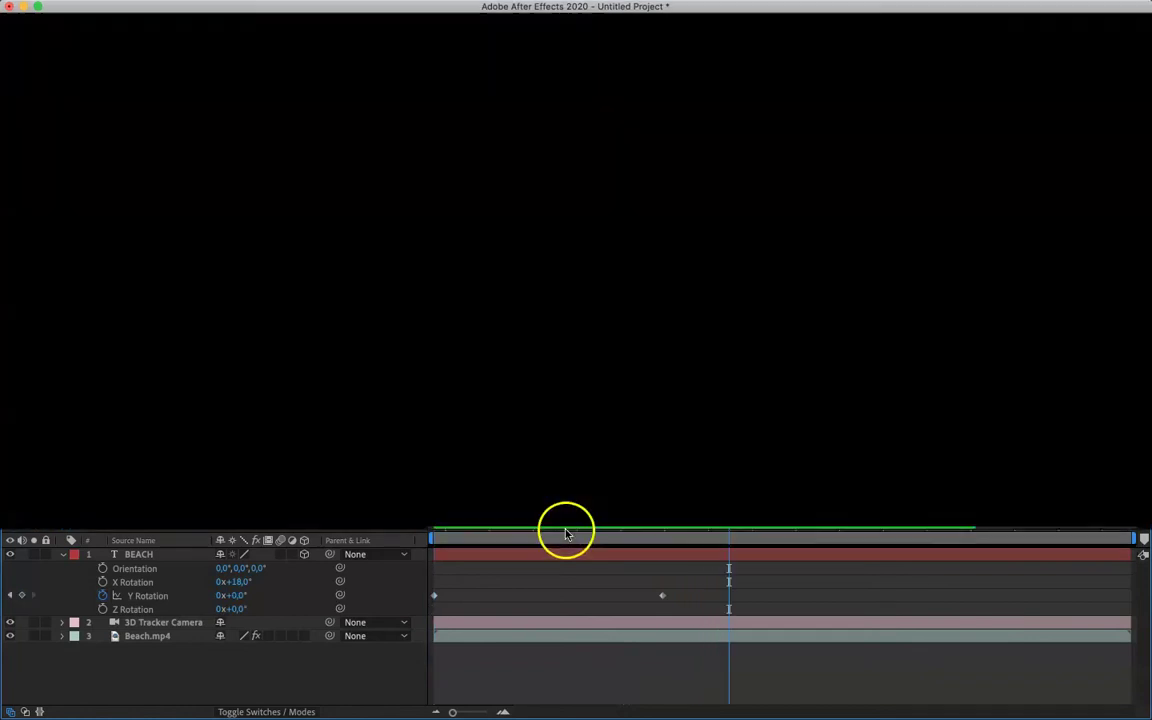
At 0;25;35;04, enlarge the BEACH layer uniformly to a Scale of about 311%
{"action": "left_click_drag", "start_coordinate": [594, 527], "coordinate": [494, 524]}
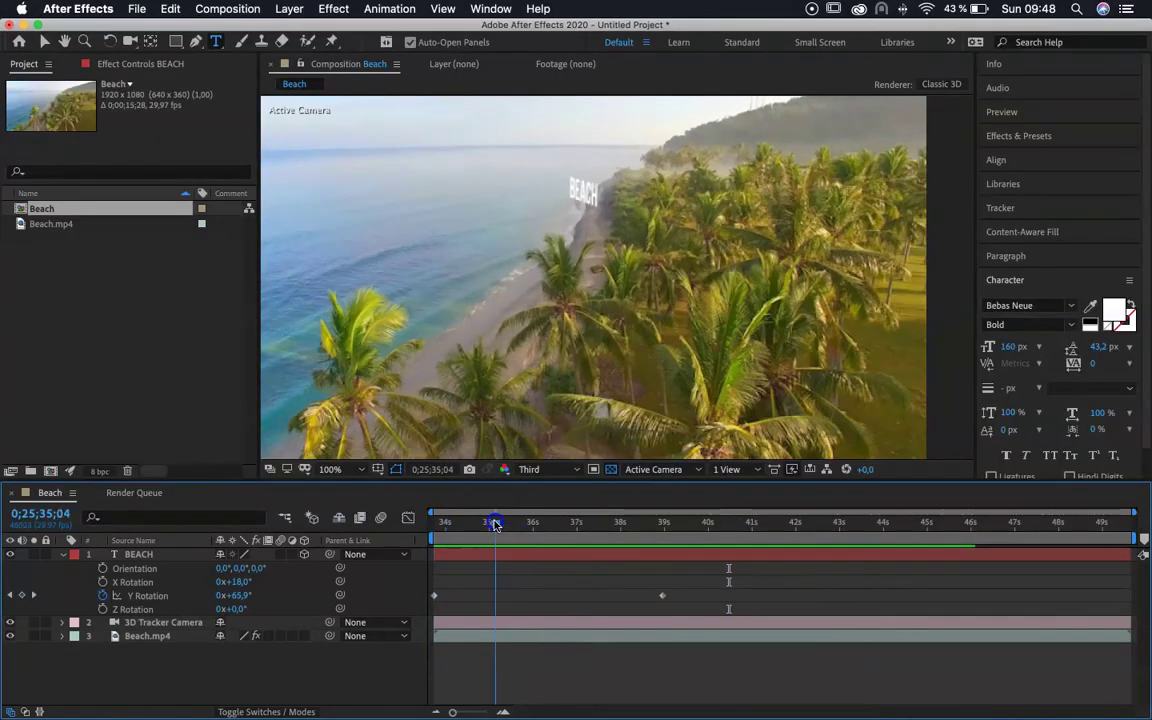
{"action": "left_click", "coordinate": [182, 552]}
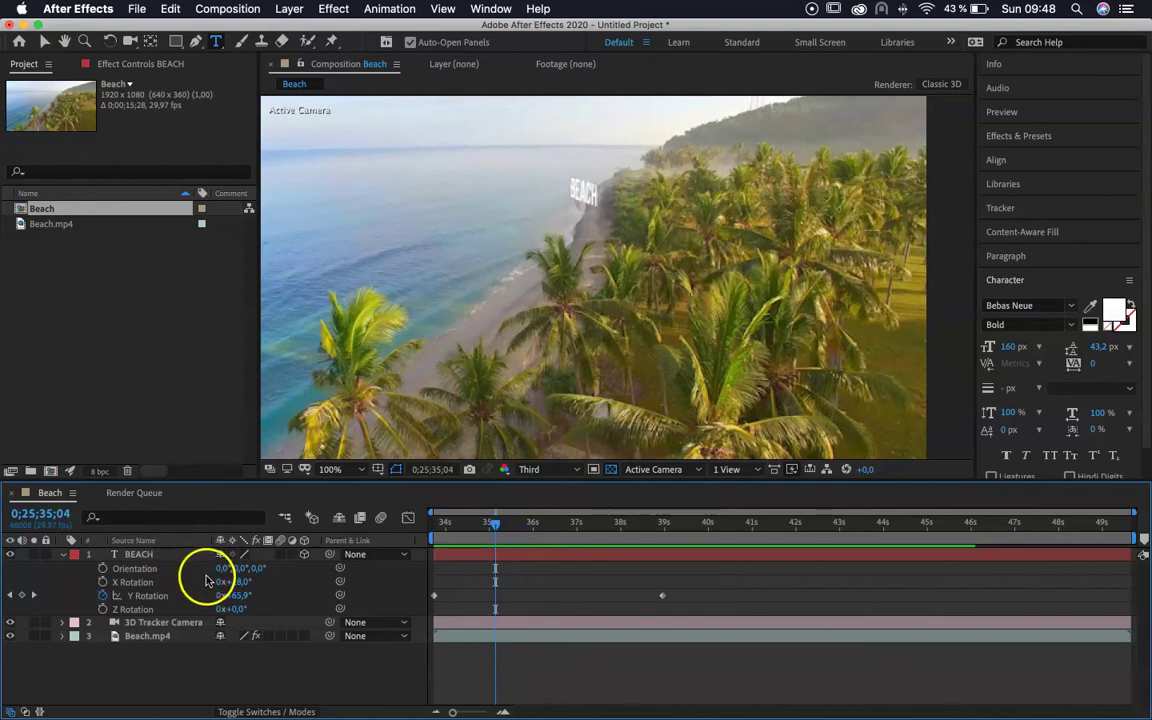
{"action": "left_click", "coordinate": [139, 555]}
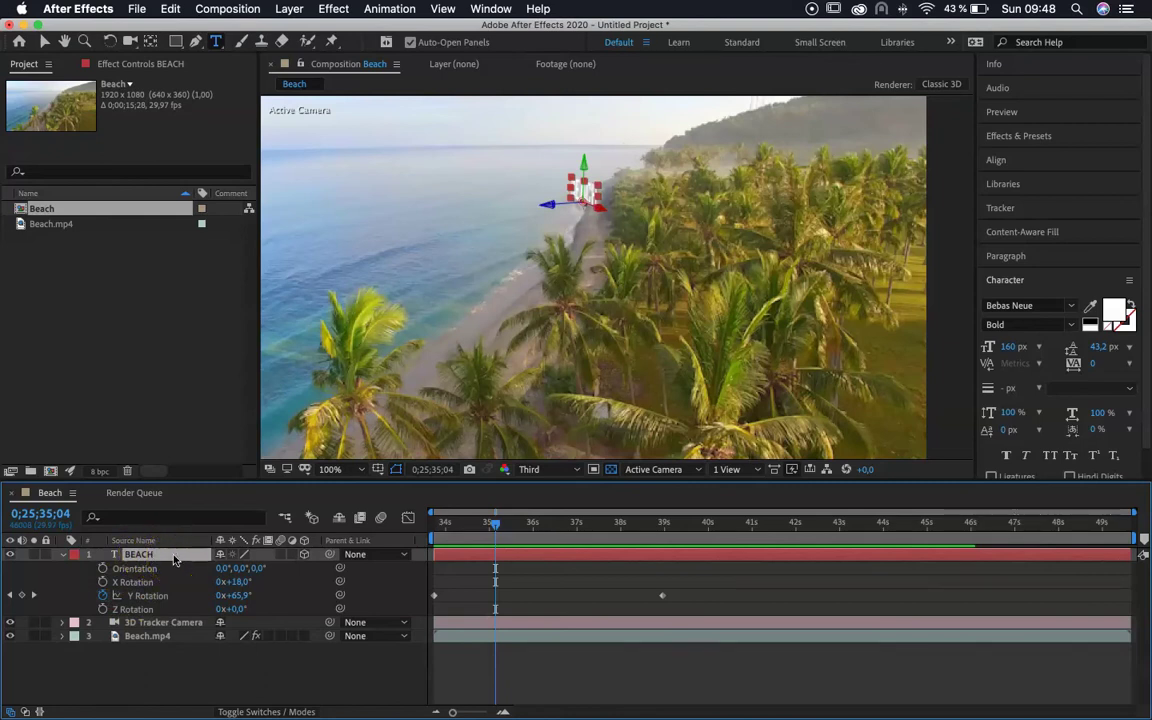
{"action": "key", "text": "s"}
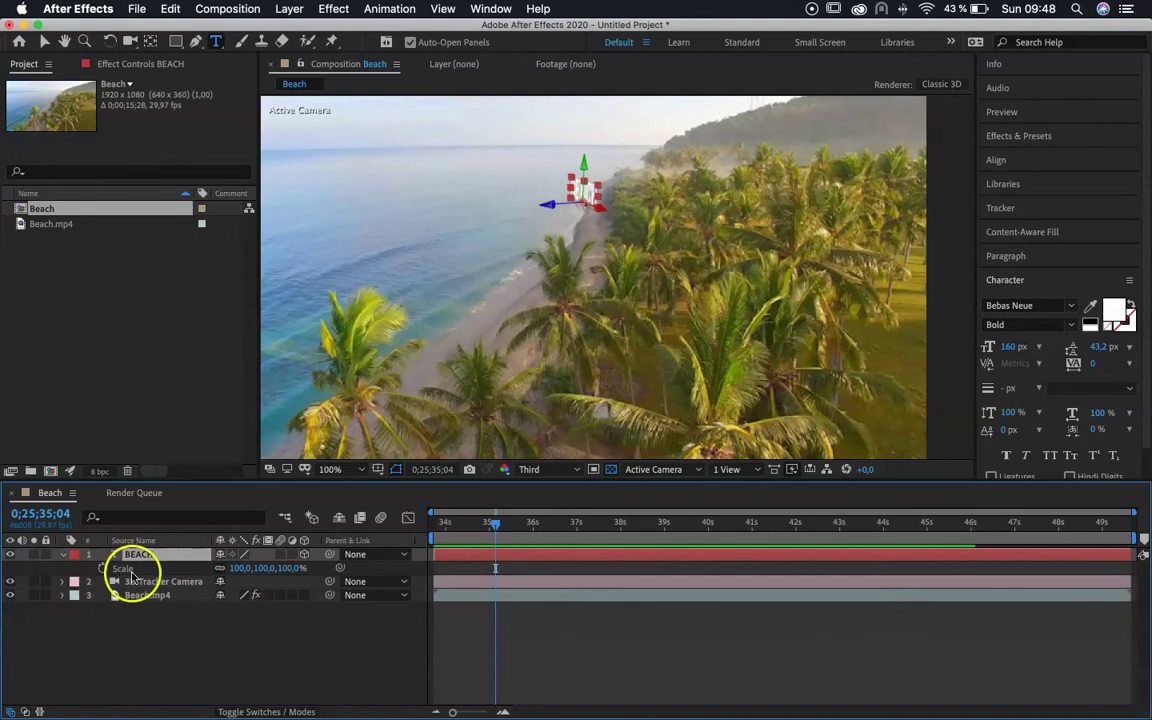
{"action": "left_click_drag", "start_coordinate": [241, 576], "coordinate": [403, 567]}
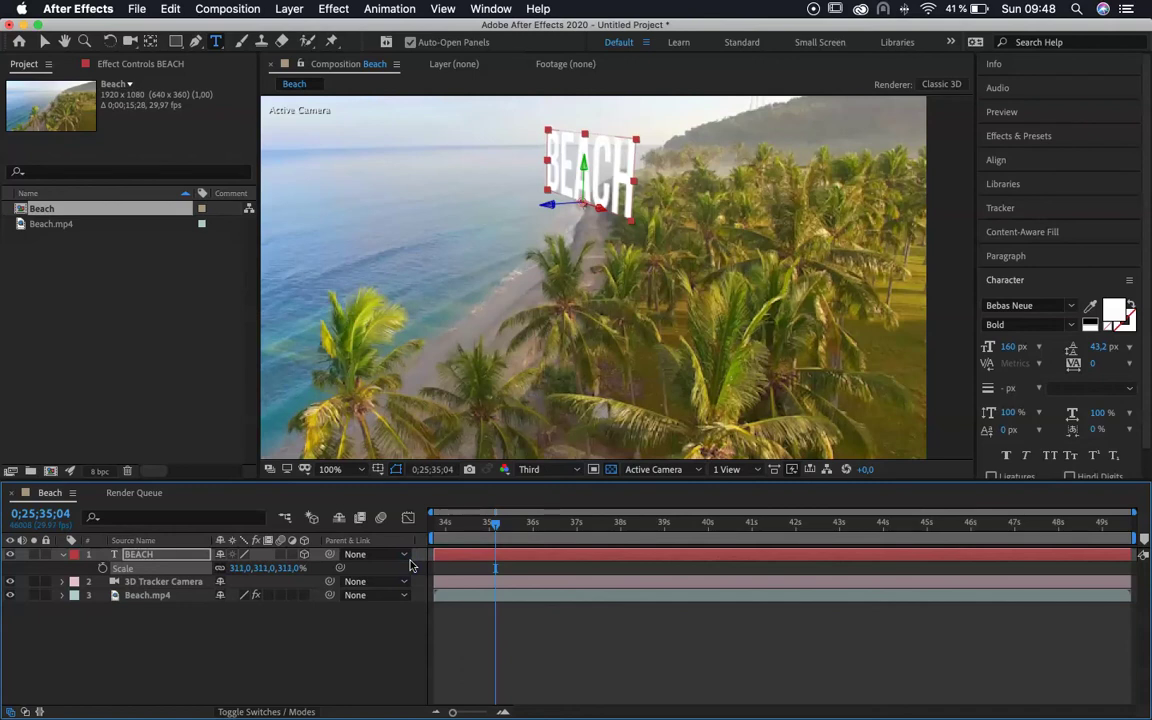
Check the enlarged text around 0;25;39;25 and lower it by setting its Y position to about 224.8
{"action": "left_click", "coordinate": [474, 530]}
{"action": "left_click_drag", "start_coordinate": [476, 530], "coordinate": [705, 523]}
{"action": "left_click", "coordinate": [179, 557]}
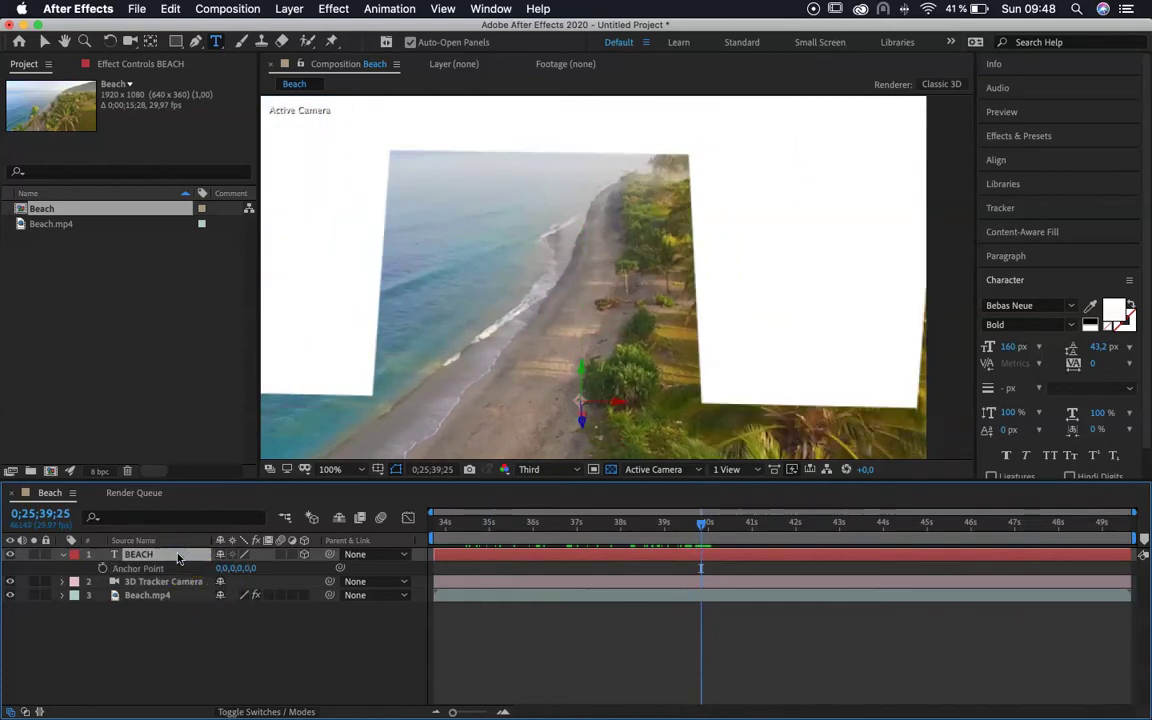
{"action": "left_click_drag", "start_coordinate": [252, 567], "coordinate": [339, 568]}
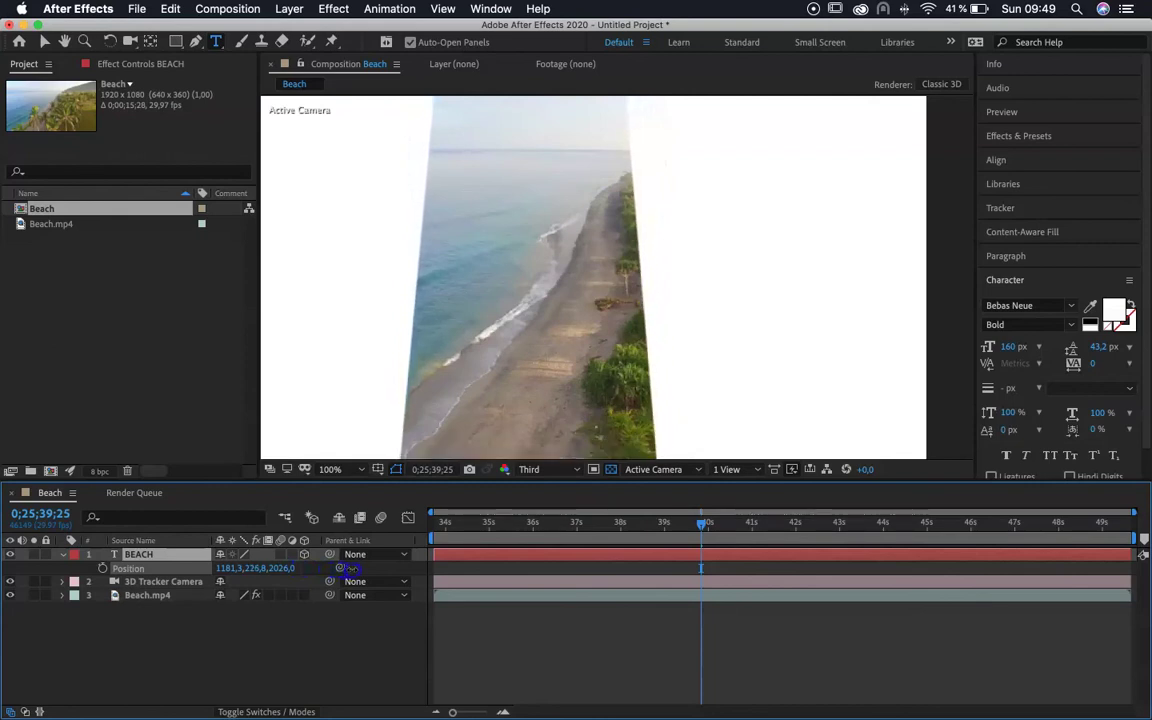
{"action": "mouse_move", "coordinate": [365, 568]}
{"action": "left_mouse_down"}
{"action": "mouse_move", "coordinate": [326, 568]}
{"action": "mouse_move", "coordinate": [343, 568]}
{"action": "left_mouse_up"}
Play the composition from the start to check the enlarged, lowered text, returning the playhead to the start
{"action": "left_click_drag", "start_coordinate": [560, 524], "coordinate": [352, 532]}
{"action": "key", "text": "space"}
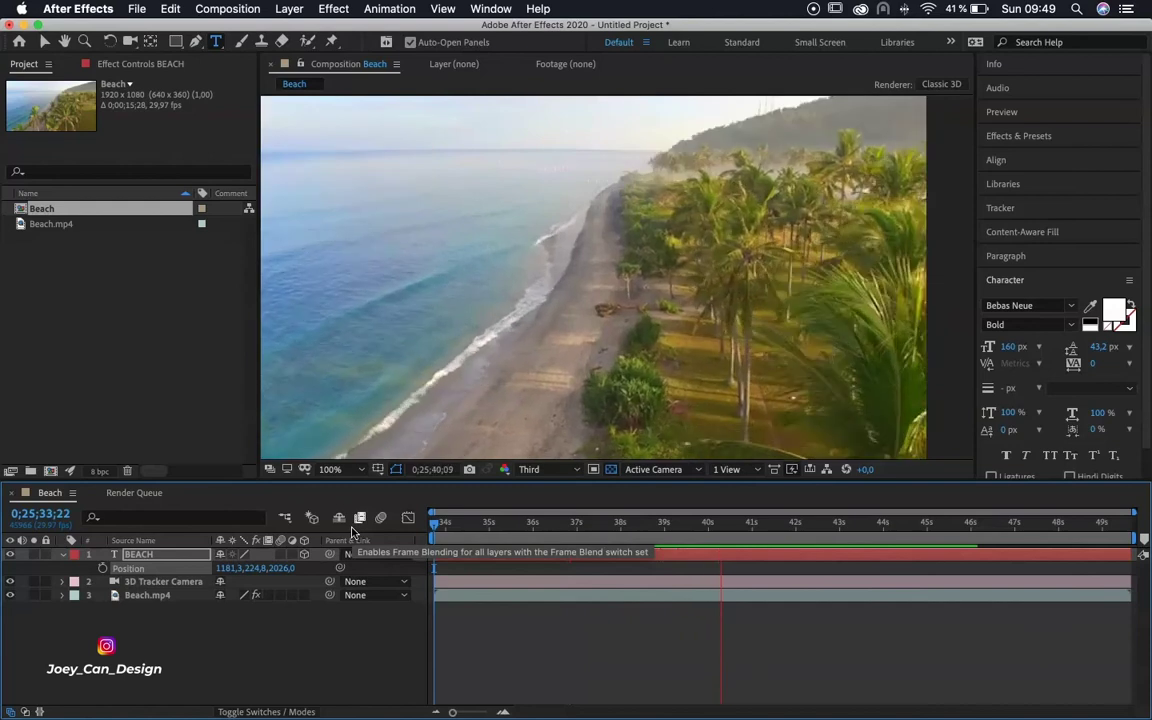
{"action": "left_click_drag", "start_coordinate": [594, 525], "coordinate": [394, 525]}
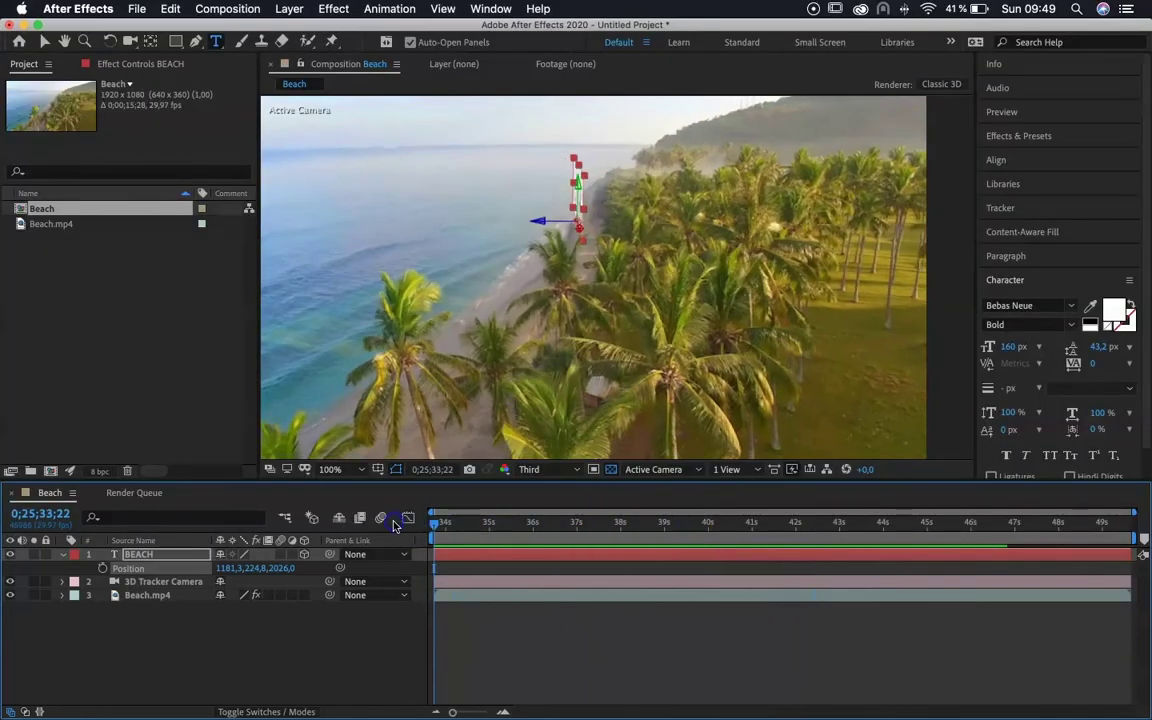